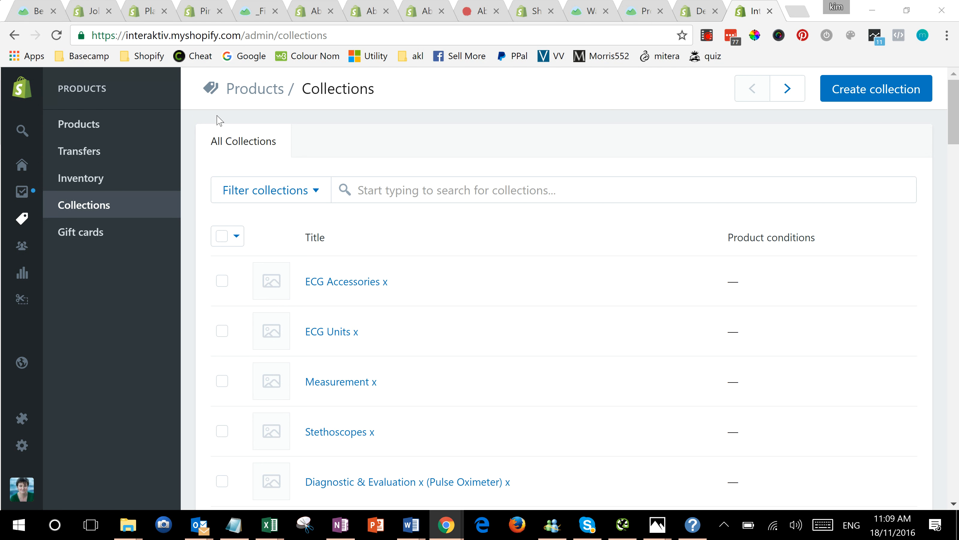
# Step: Sort collections by descending title and open X-Ray Viewer, Workwear, Watches and Veterinary Equip & Supplies (Ultrasound) and (Pulse Oximetry for bulk editing
pyautogui.click(324, 244)
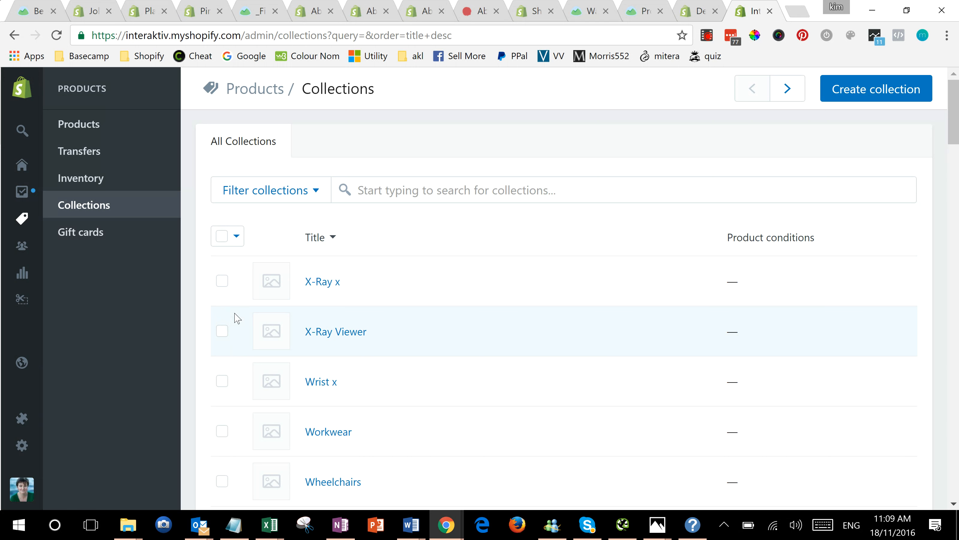
pyautogui.click(221, 332)
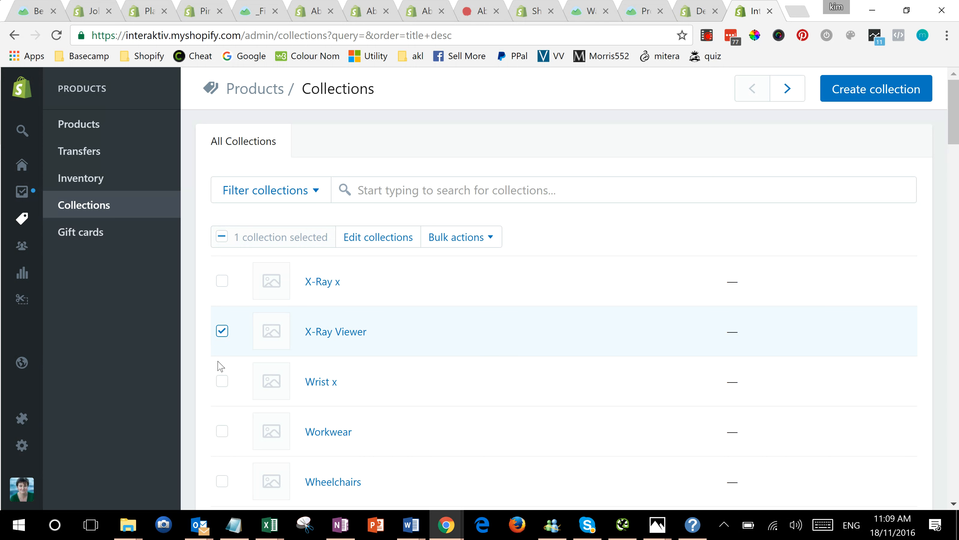
pyautogui.click(222, 432)
pyautogui.scroll(-5, 557, 223)
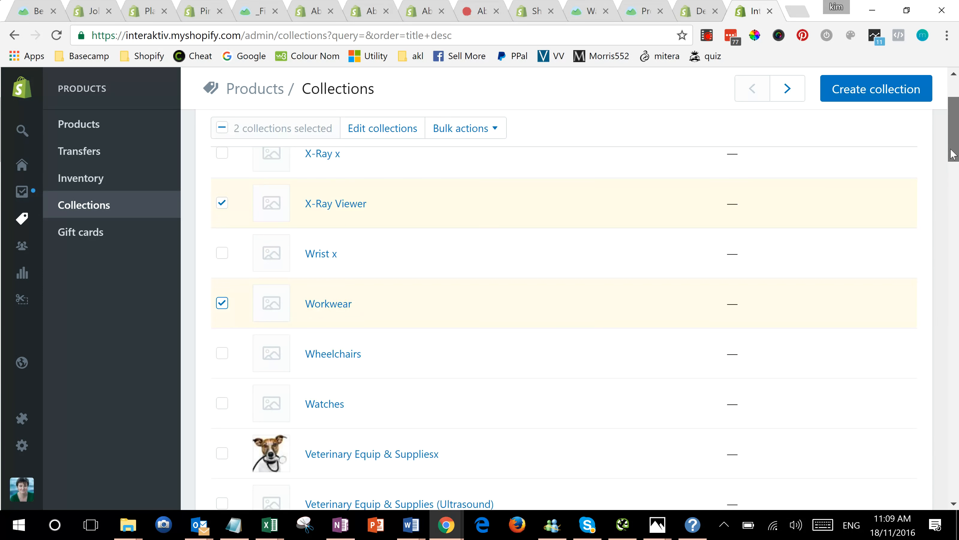
pyautogui.click(223, 292)
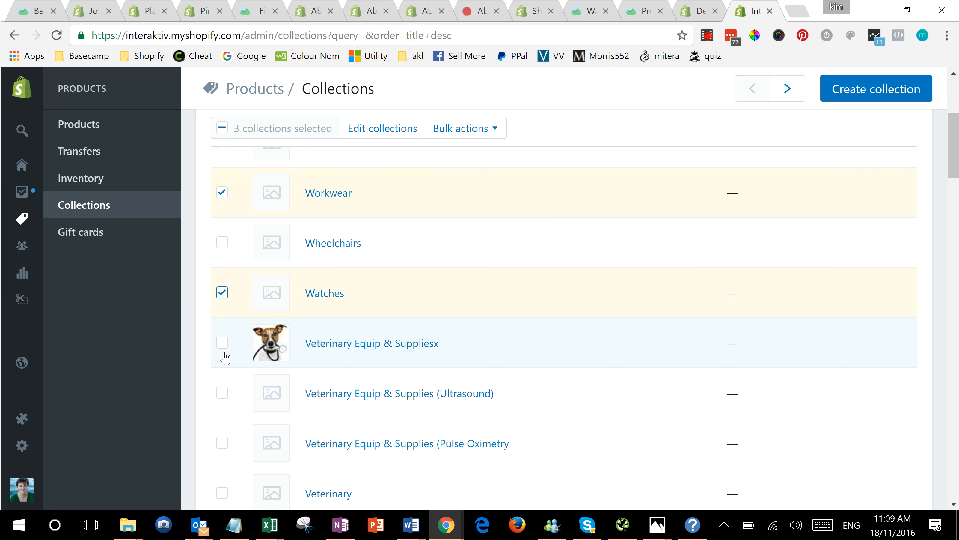
pyautogui.click(222, 393)
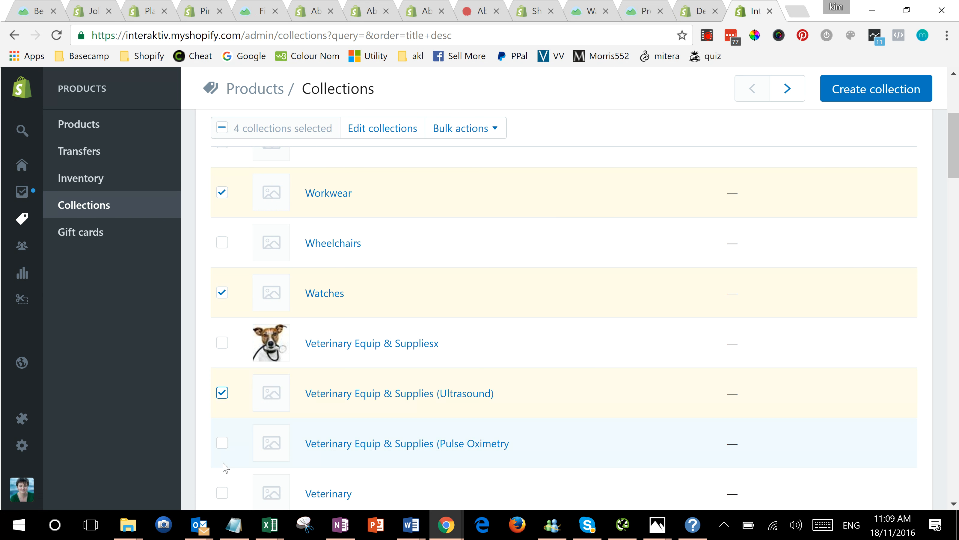
pyautogui.click(222, 443)
pyautogui.click(407, 132)
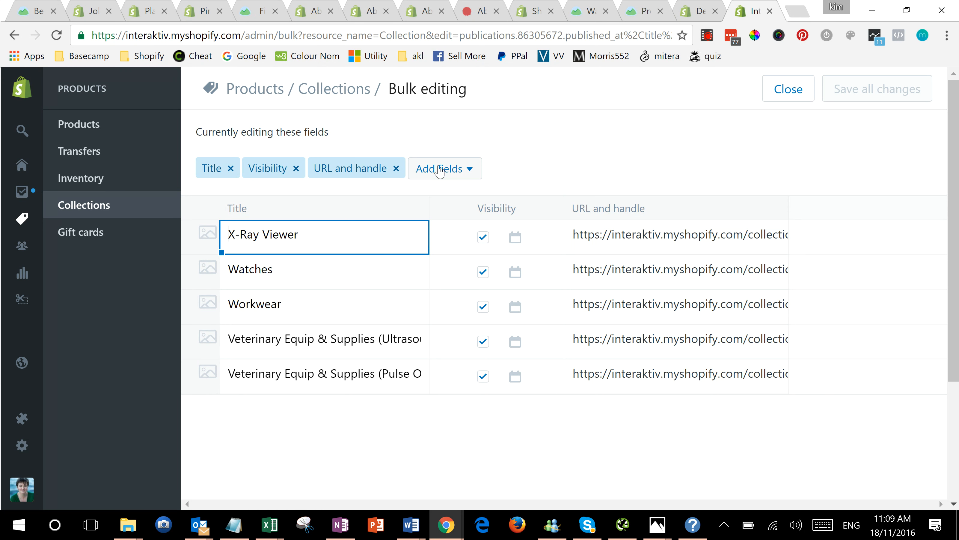
# Step: Append " x" to the titles of the X-Ray Viewer, Watches and Workwear collections
pyautogui.click(469, 169)
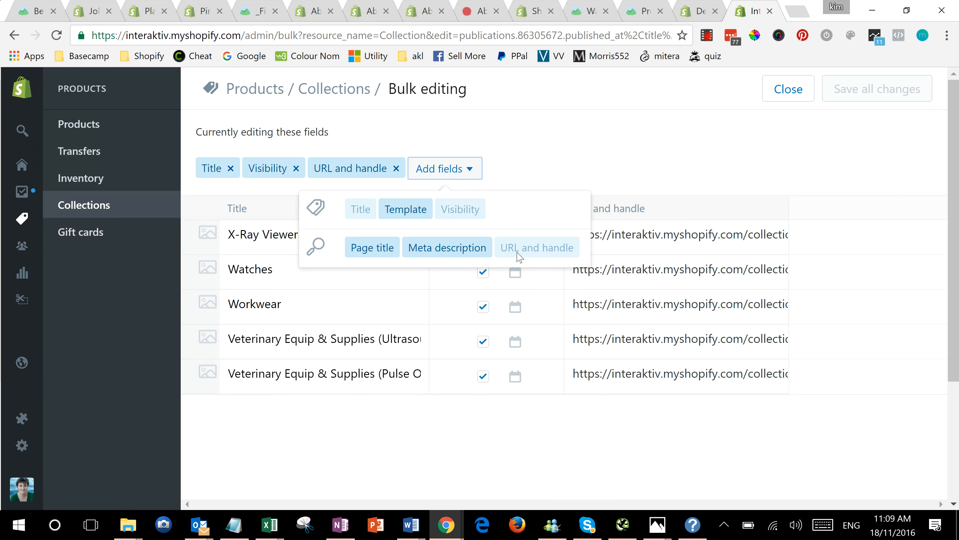
pyautogui.click(549, 142)
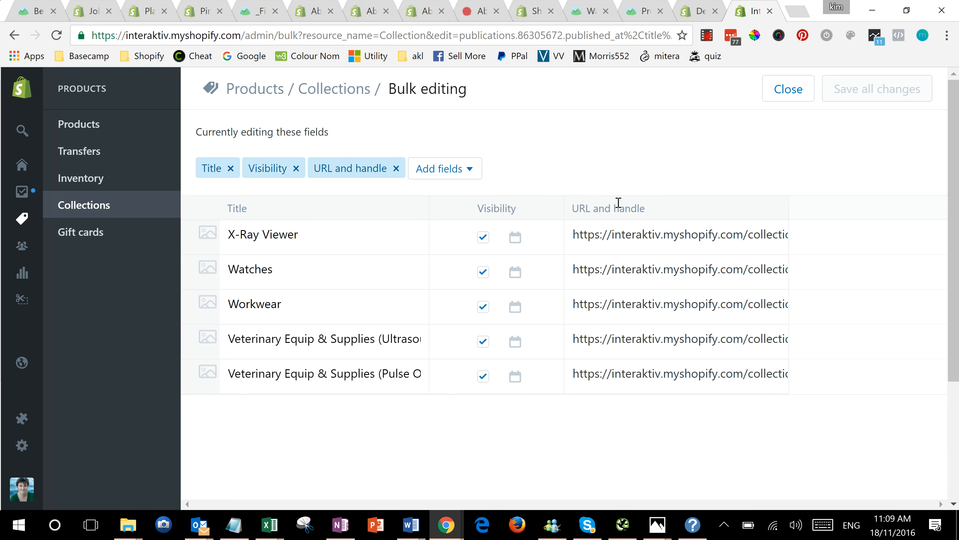
pyautogui.click(310, 237)
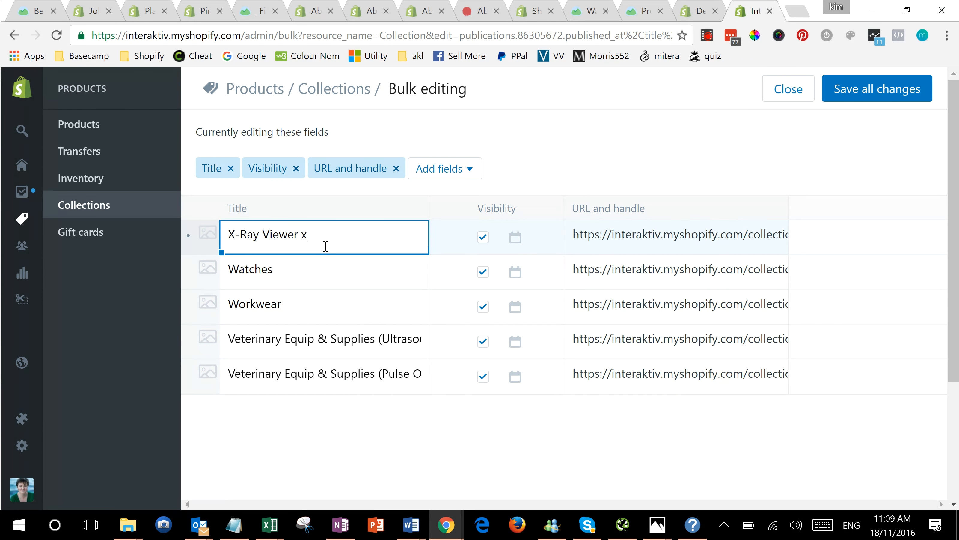
pyautogui.click(296, 271)
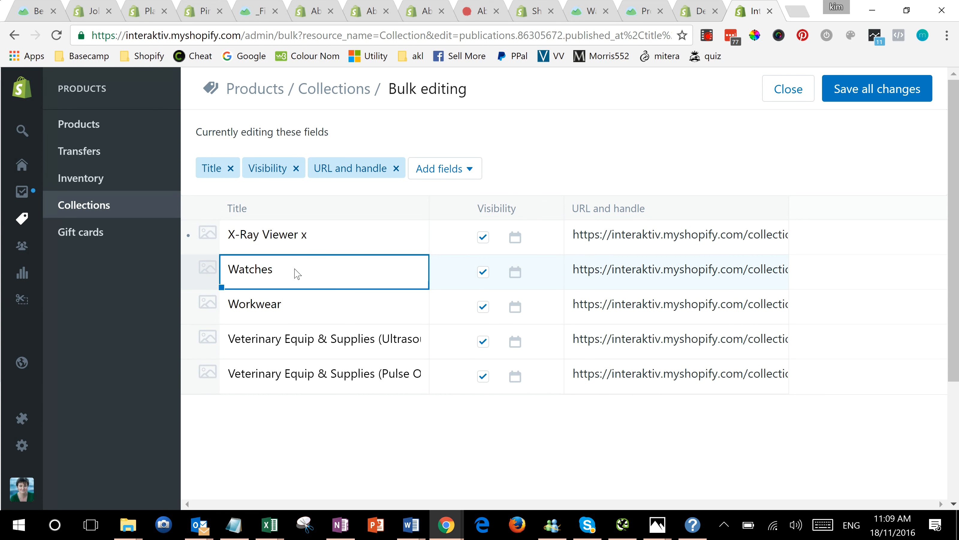
pyautogui.write('x')
pyautogui.click(339, 296)
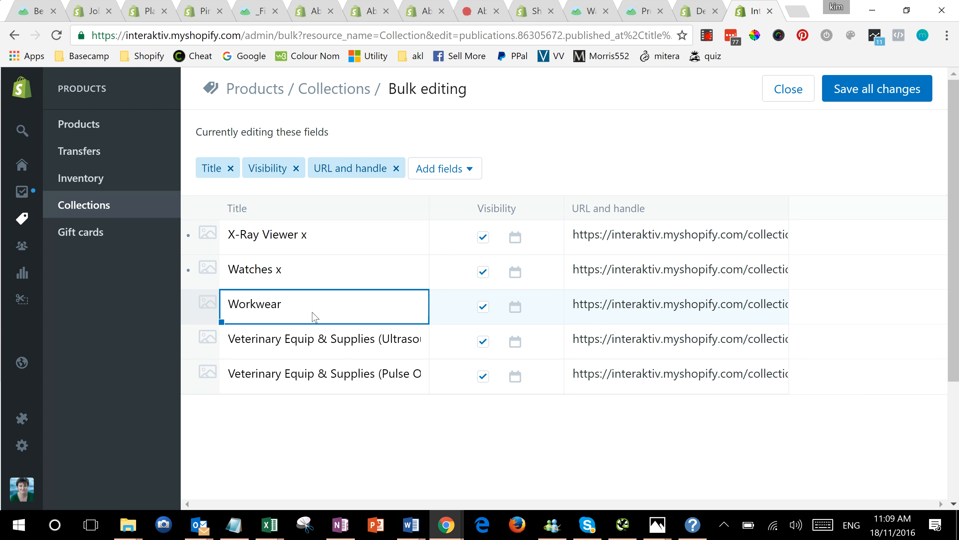
# Step: Change the ultrasound collection's title to "Veterinary x Equip & Supplies (Ultrasound) X"
pyautogui.click(297, 342)
pyautogui.press('End')
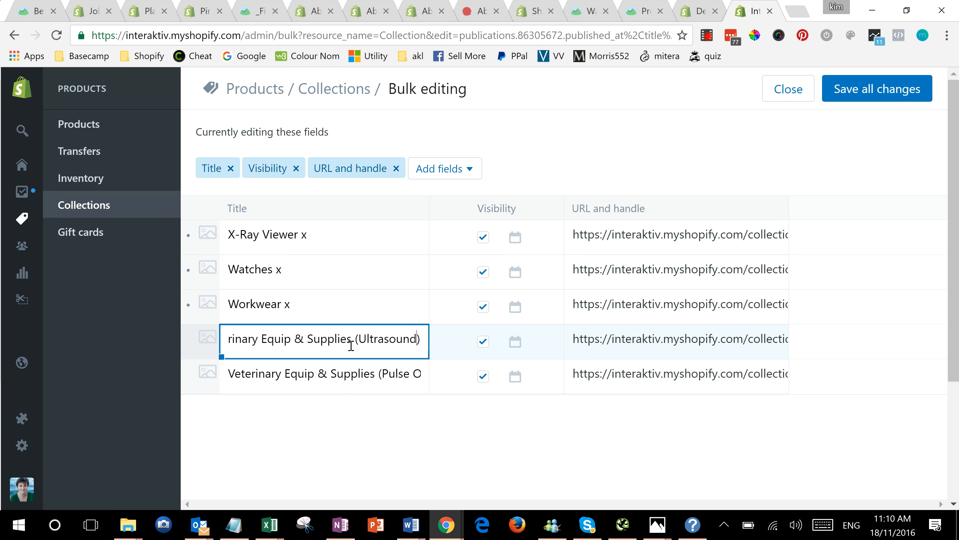
pyautogui.press('Home')
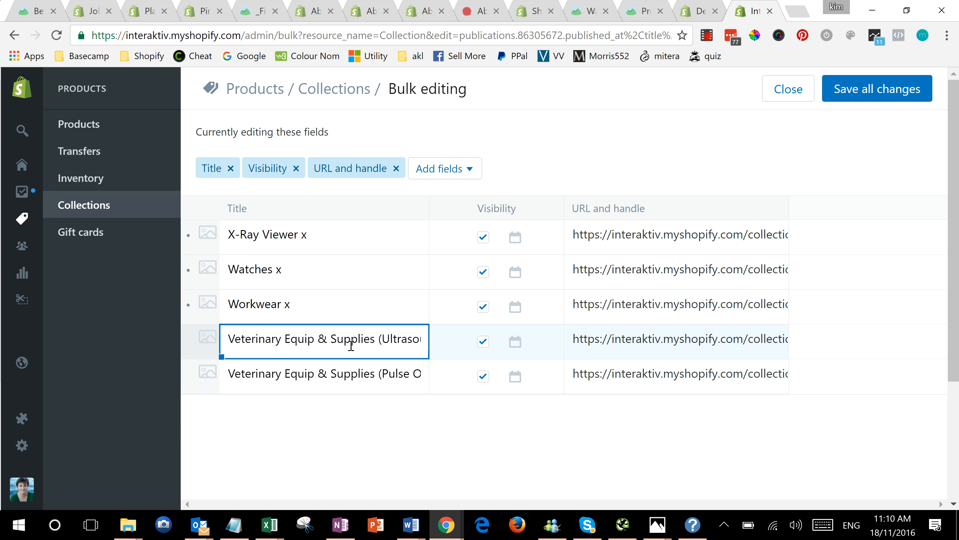
pyautogui.hotkey('ctrl', 'Right')
pyautogui.write('X')
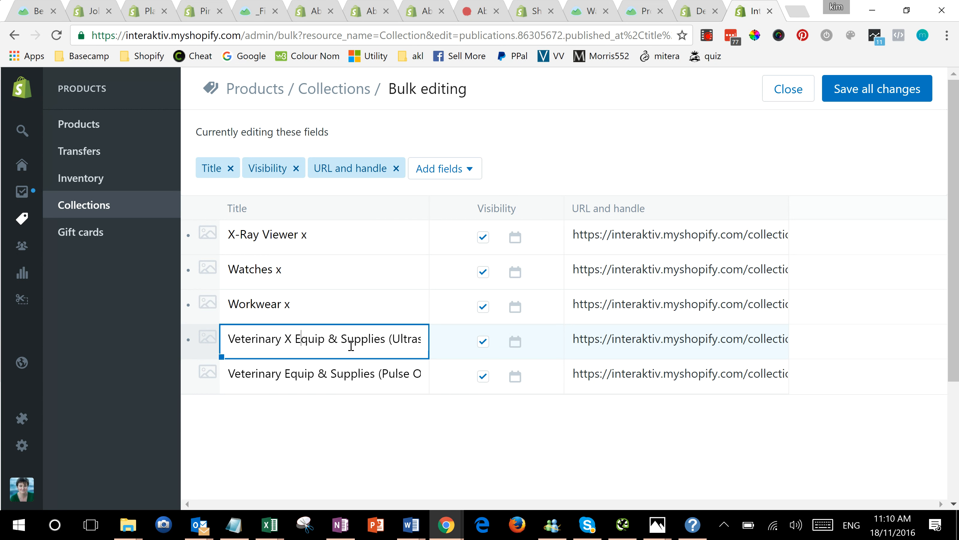
pyautogui.hotkey('shift', 'Left')
pyautogui.write('x')
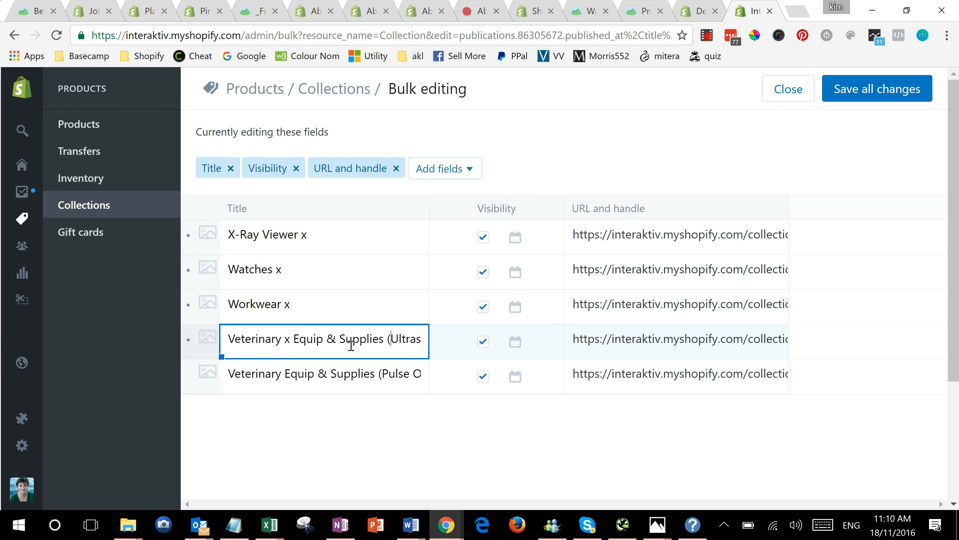
pyautogui.press('End')
pyautogui.write('X')
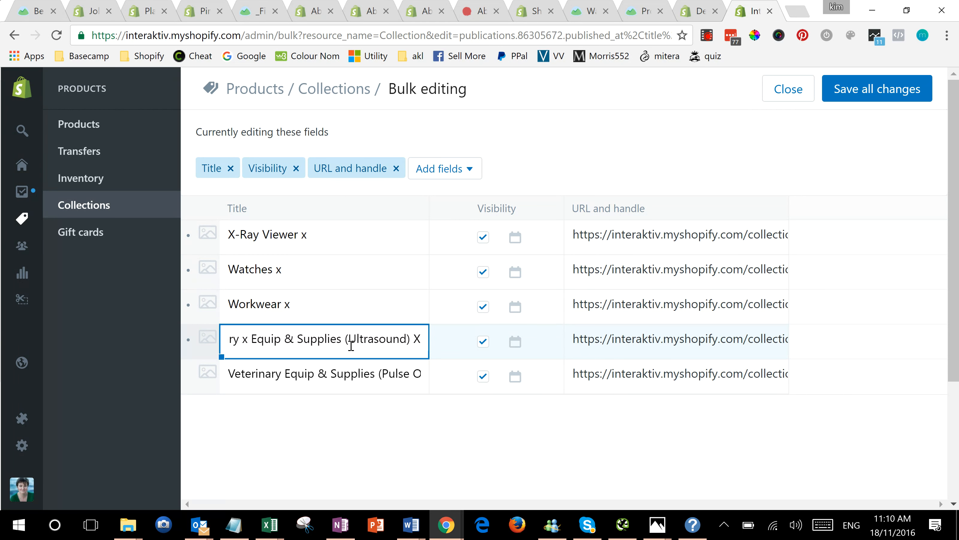
# Step: Insert "x" after Veterinary and at the end of the Pulse Oximetry collection's title, and save all changes
pyautogui.click(334, 384)
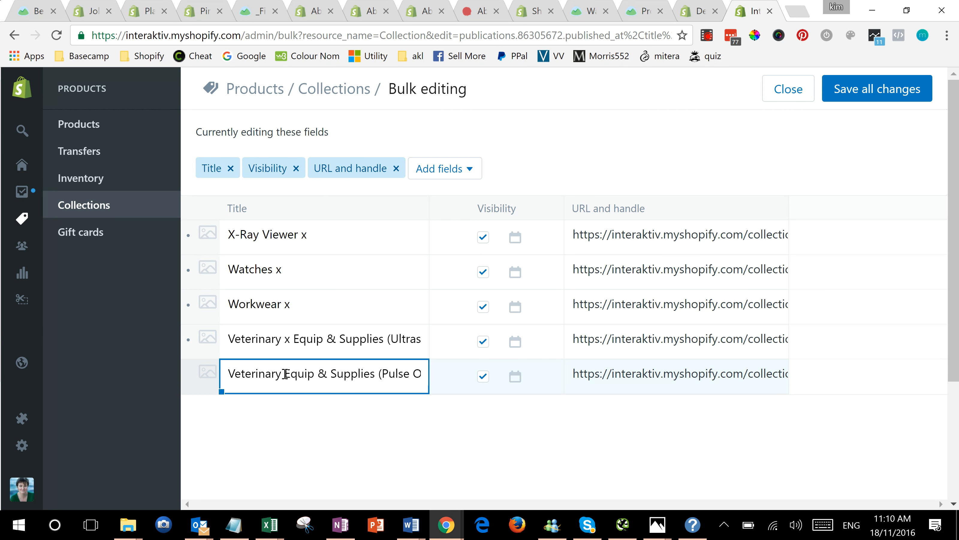
pyautogui.click(286, 375)
pyautogui.write('x')
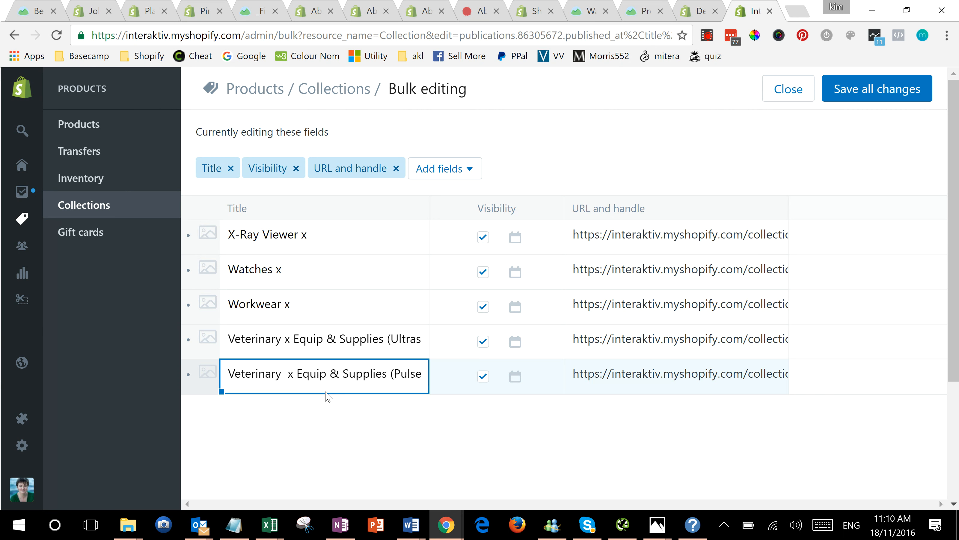
pyautogui.press('End')
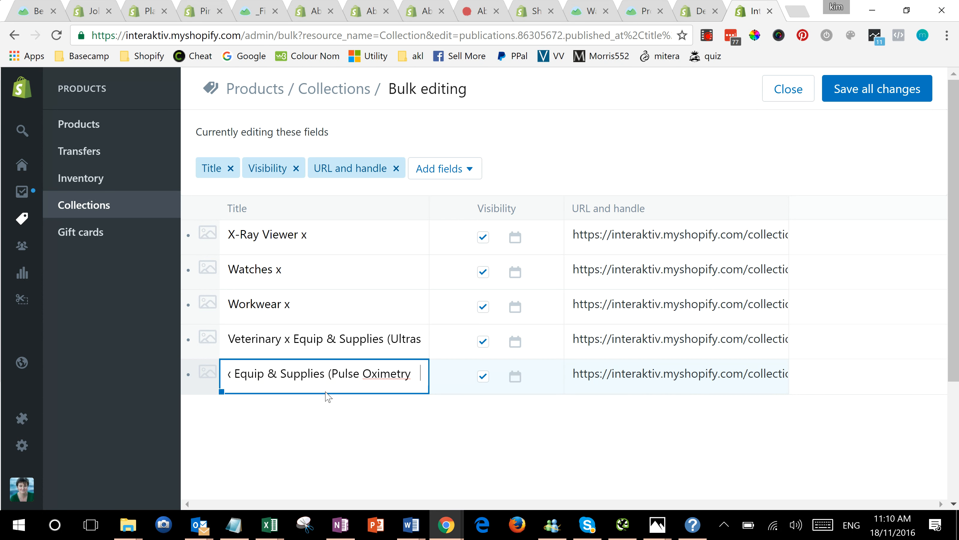
pyautogui.write('x')
pyautogui.click(351, 460)
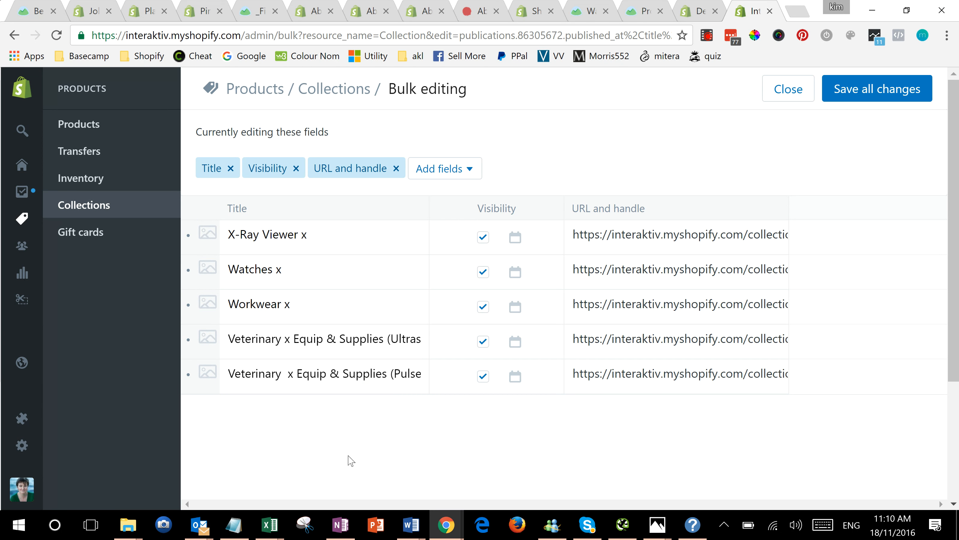
pyautogui.click(849, 97)
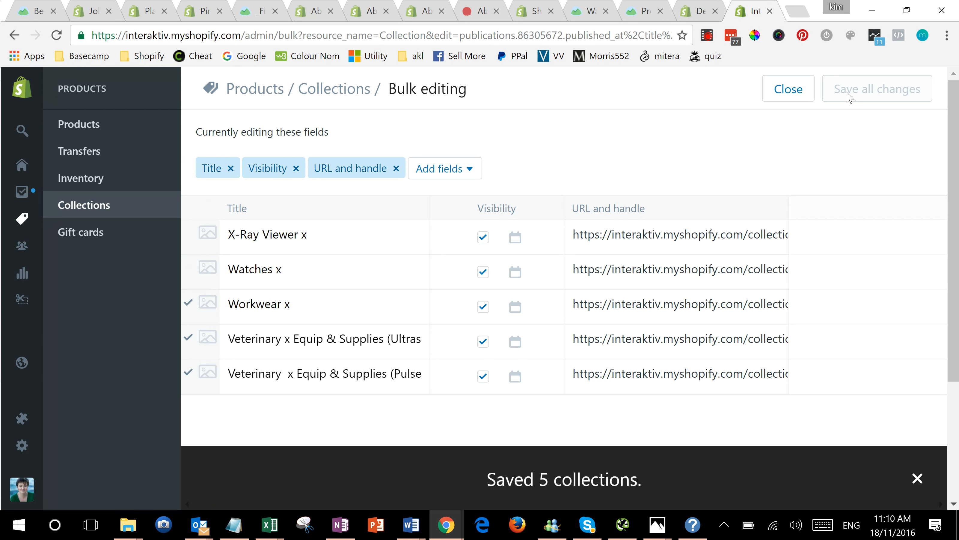
# Step: Examine the URL and handle values of the X-Ray Viewer and Watches collections
pyautogui.click(711, 239)
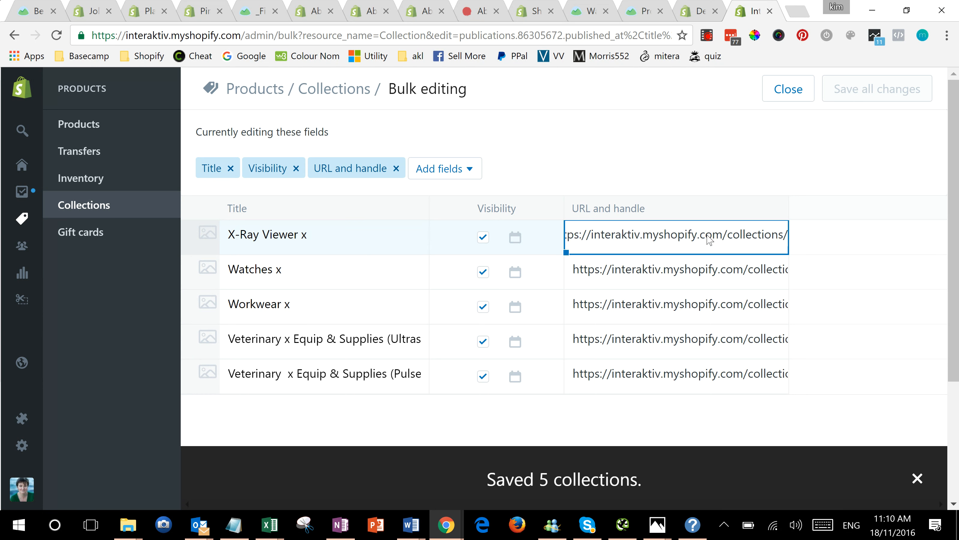
pyautogui.press('Tab')
pyautogui.press('Tab')
pyautogui.press('Tab')
pyautogui.press('Tab')
pyautogui.press('Tab')
pyautogui.click(776, 237)
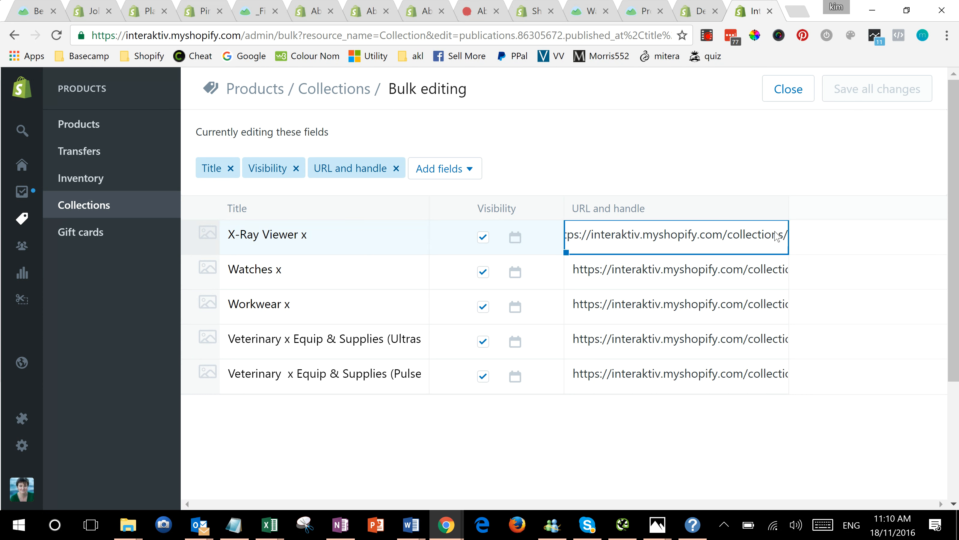
pyautogui.press('Tab')
pyautogui.press('Tab')
pyautogui.press('Tab')
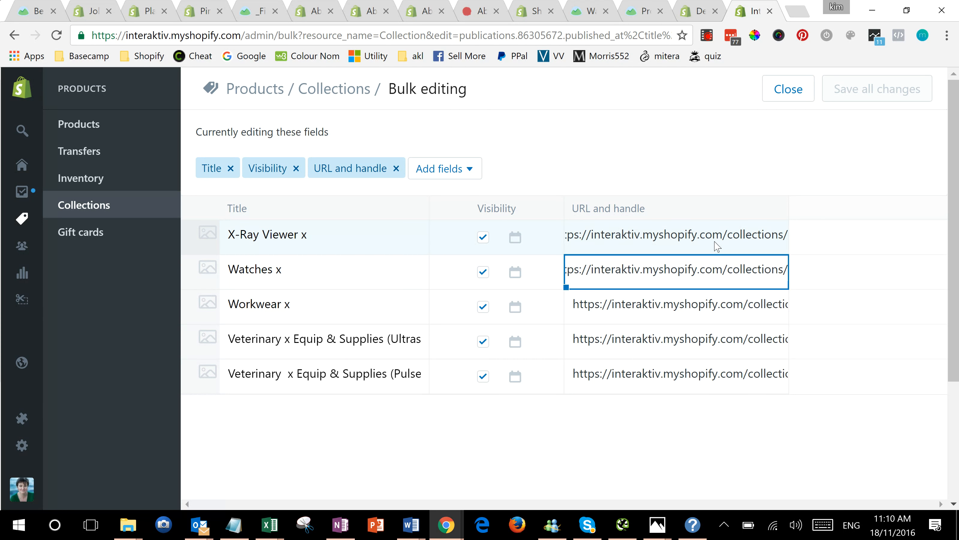
pyautogui.click(717, 246)
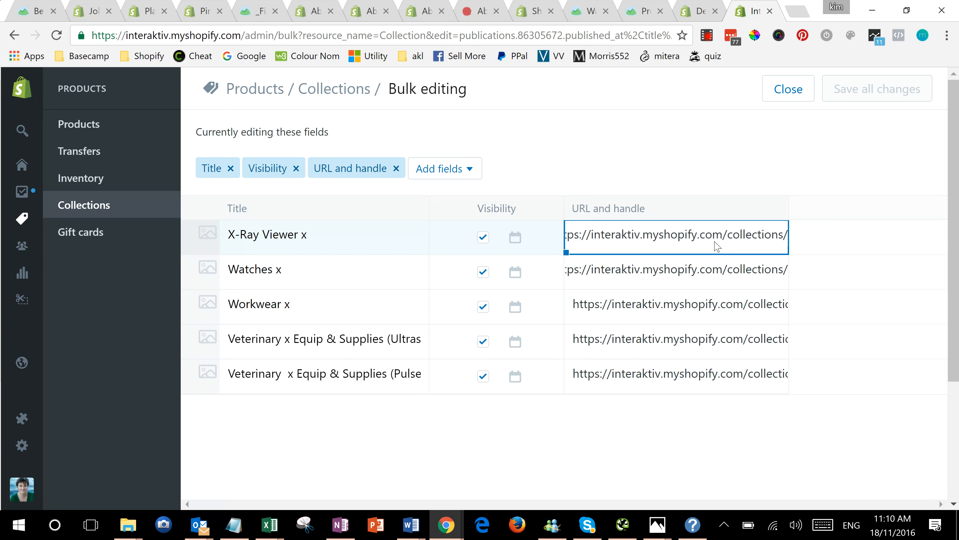
# Step: Widen the URL and handle column to show the full handles, and narrow the Title and Visibility columns
pyautogui.click(786, 206)
pyautogui.moveTo(787, 206); pyautogui.dragTo(939, 212)
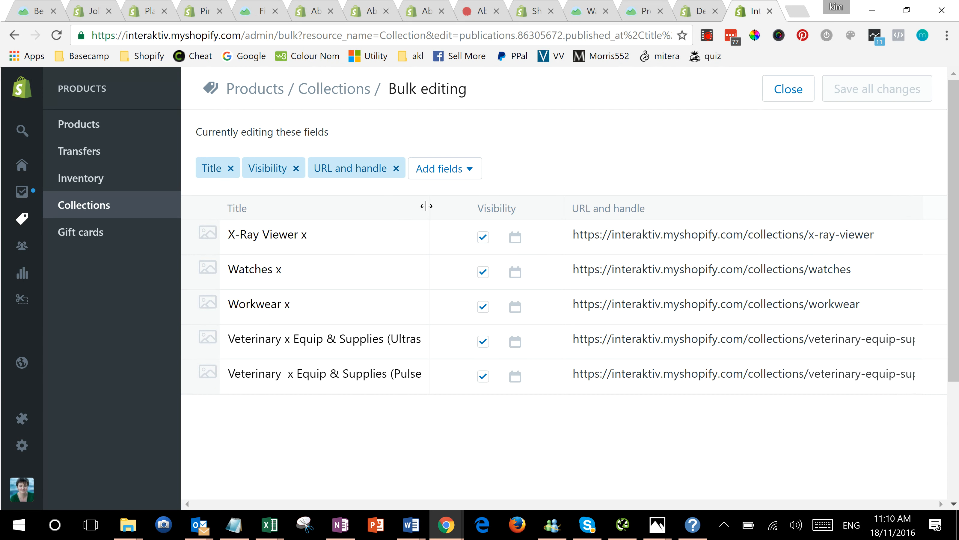
pyautogui.moveTo(431, 207); pyautogui.dragTo(327, 211)
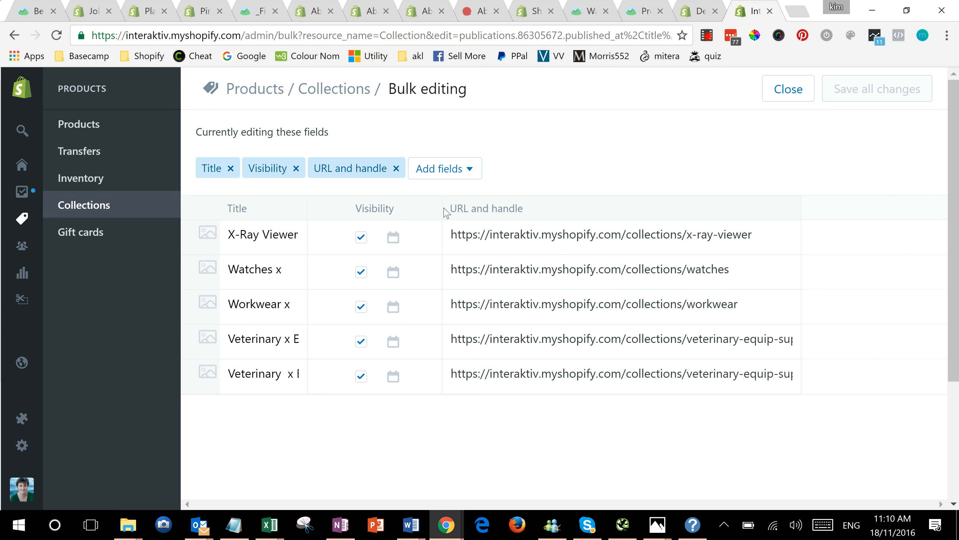
pyautogui.moveTo(439, 206); pyautogui.dragTo(385, 208)
# Step: Append "-x" to the URL handles of the X-Ray Viewer, Watches and Workwear collections
pyautogui.click(702, 239)
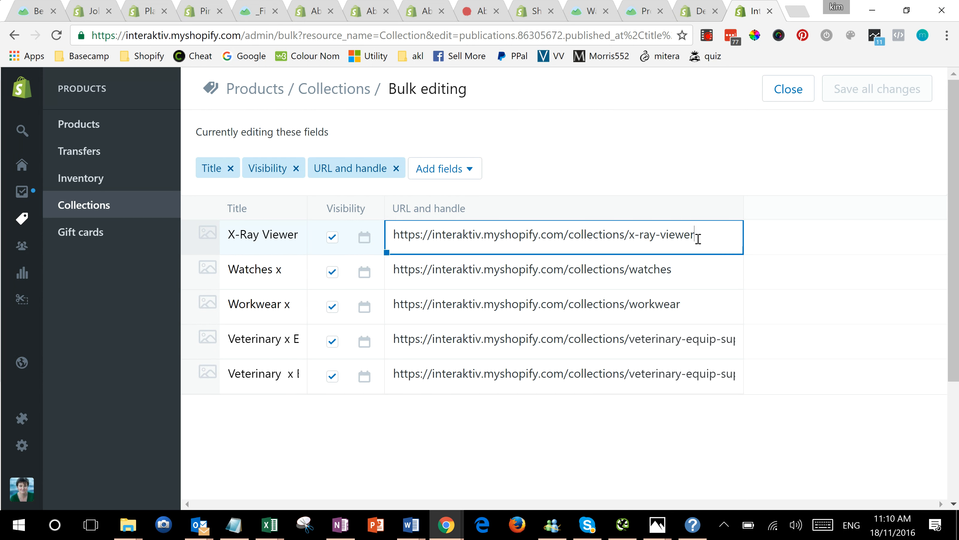
pyautogui.write('-x')
pyautogui.hotkey('shift', 'Left')
pyautogui.hotkey('shift', 'Left')
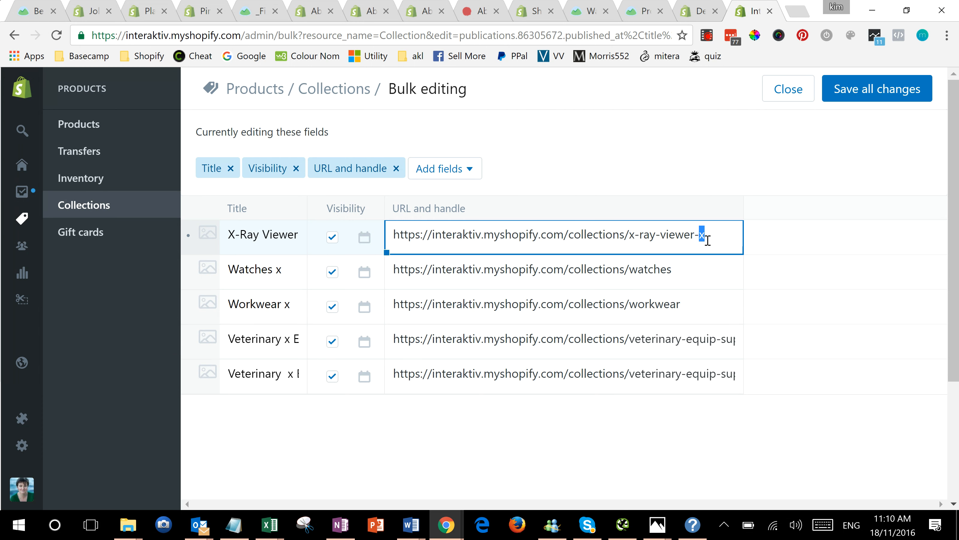
pyautogui.click(677, 272)
pyautogui.write('-x')
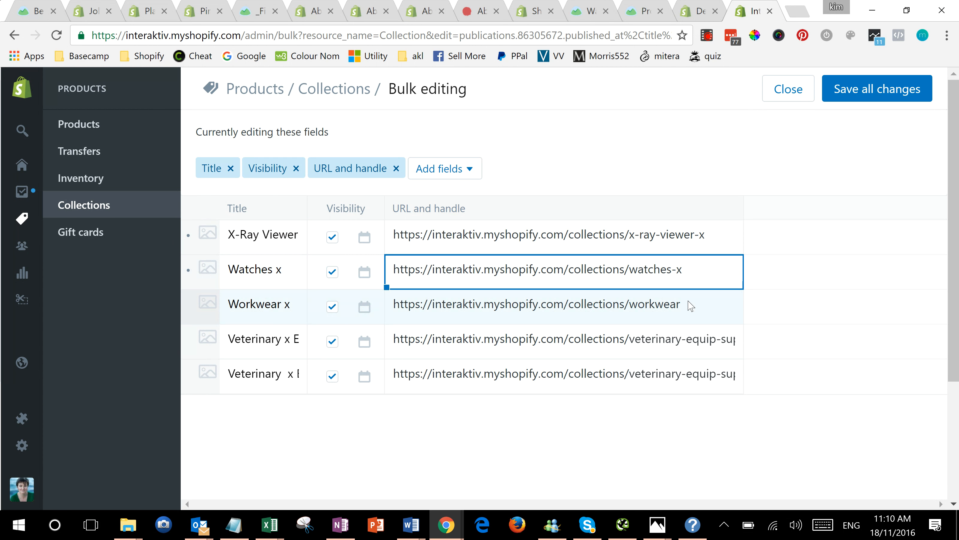
pyautogui.click(690, 305)
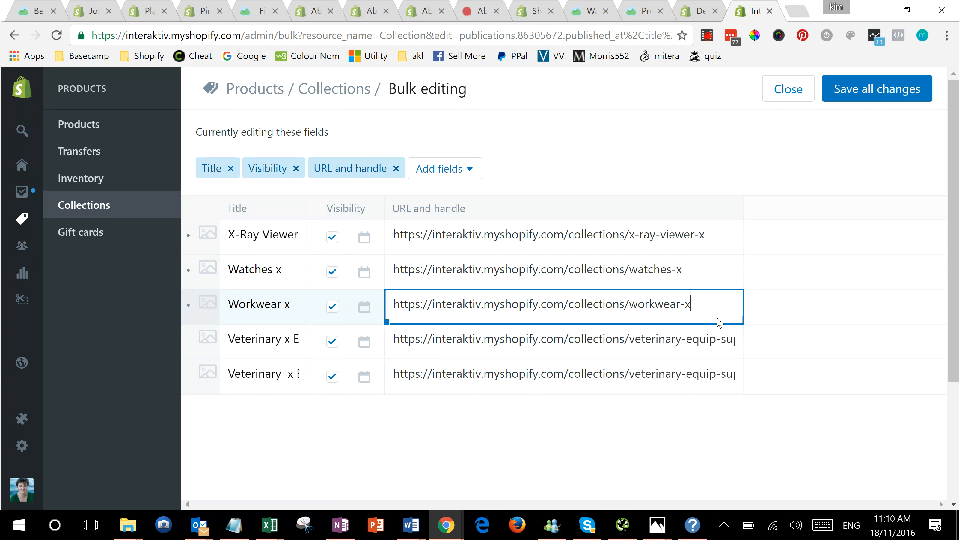
# Step: Append "-x" to the URL handles of the two Veterinary Equip & Supplies collections, ultrasound and pulse oximetry
pyautogui.click(712, 338)
pyautogui.click(709, 362)
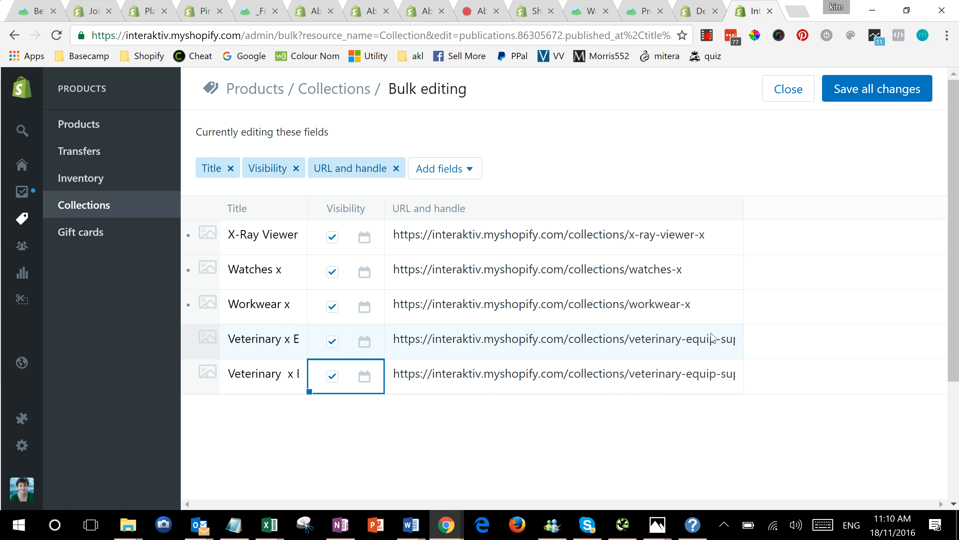
pyautogui.click(702, 355)
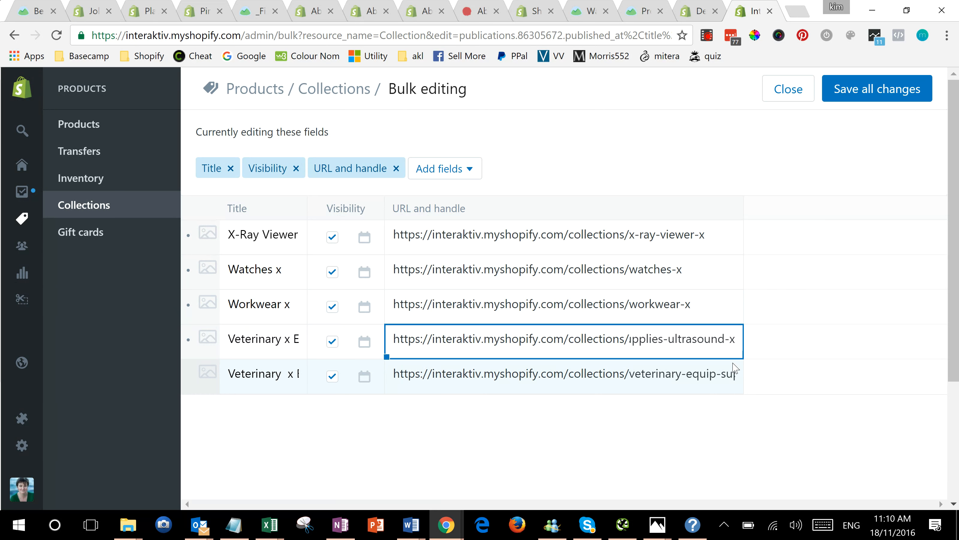
pyautogui.click(728, 375)
pyautogui.click(729, 376)
pyautogui.press('End')
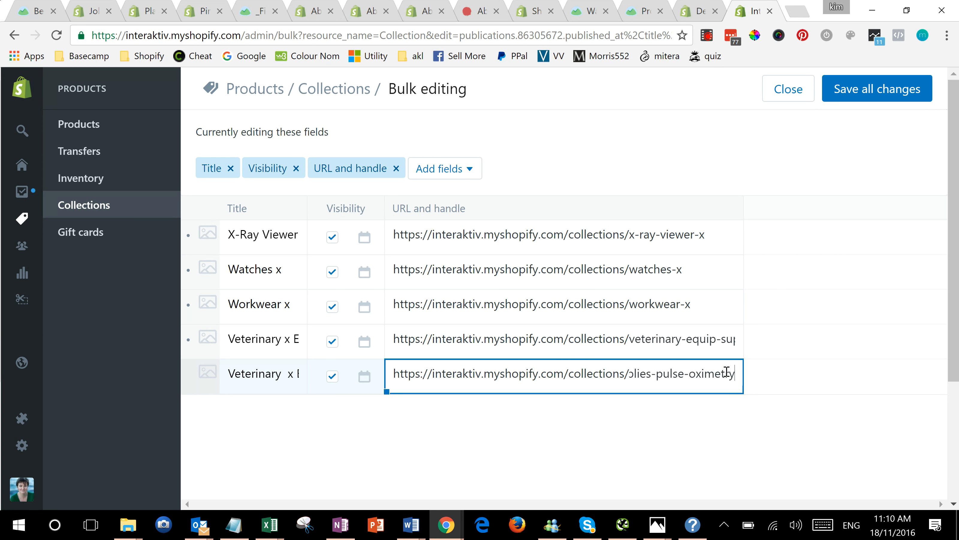
pyautogui.write('-x')
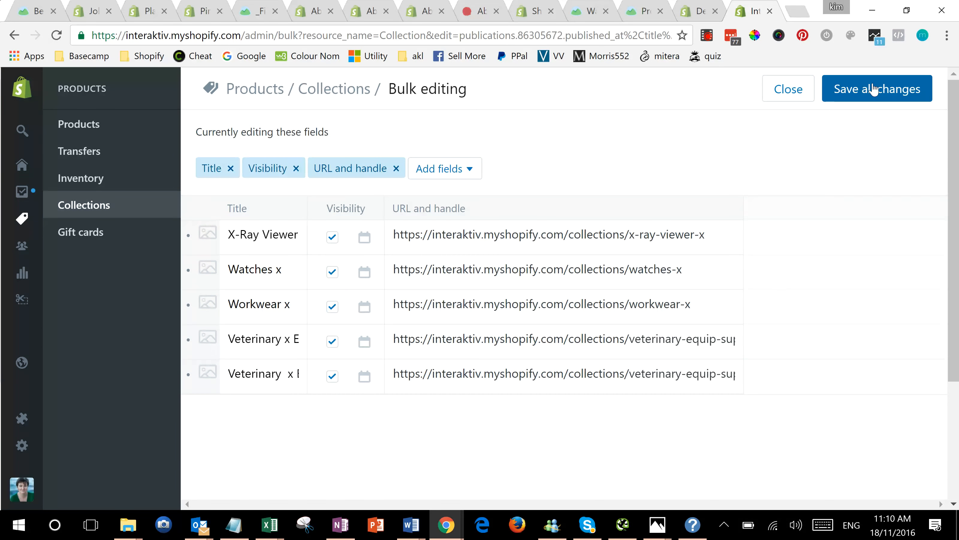
# Step: Save all the bulk edits to the five collections and check the full title of the X-Ray Viewer collection
pyautogui.click(875, 88)
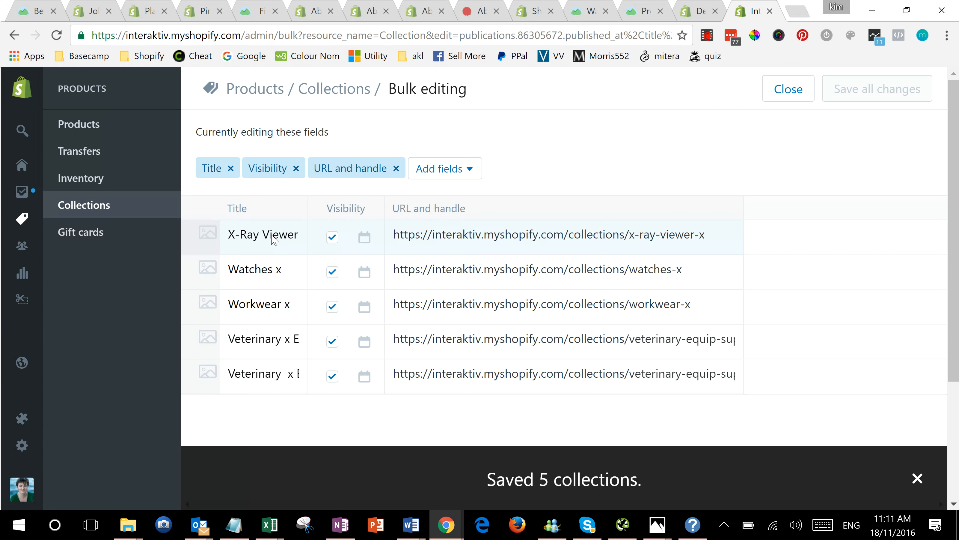
pyautogui.click(257, 238)
pyautogui.press('Tab')
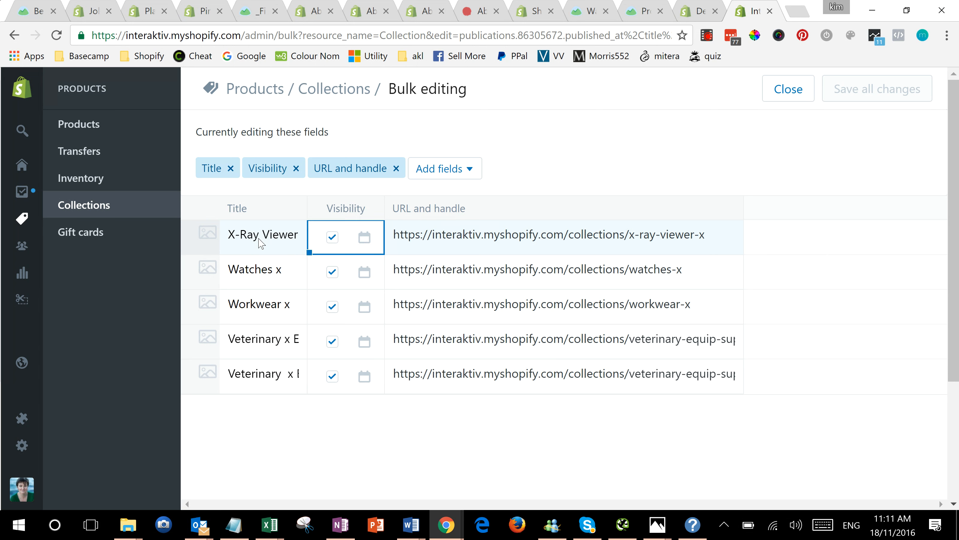
pyautogui.press('Tab')
pyautogui.doubleClick(260, 237)
pyautogui.click(286, 236)
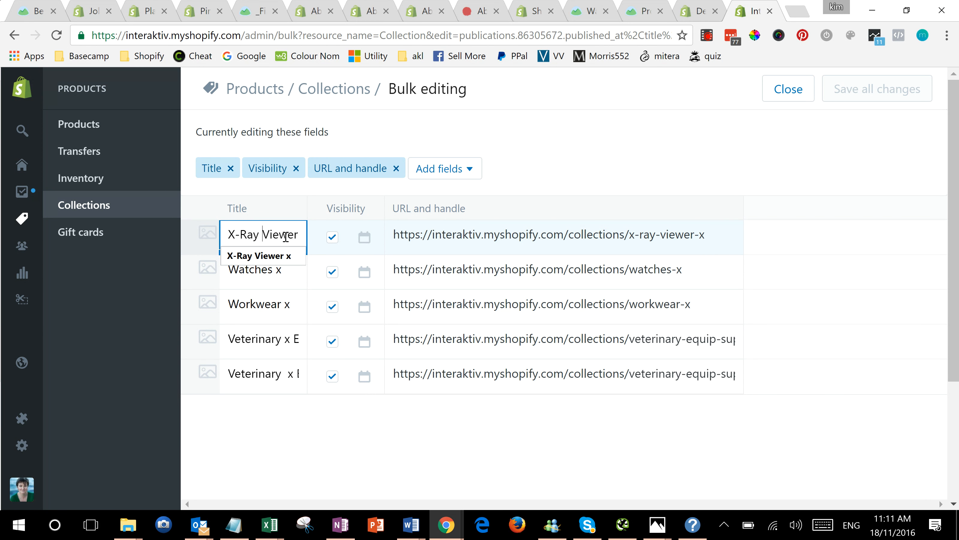
pyautogui.click(544, 152)
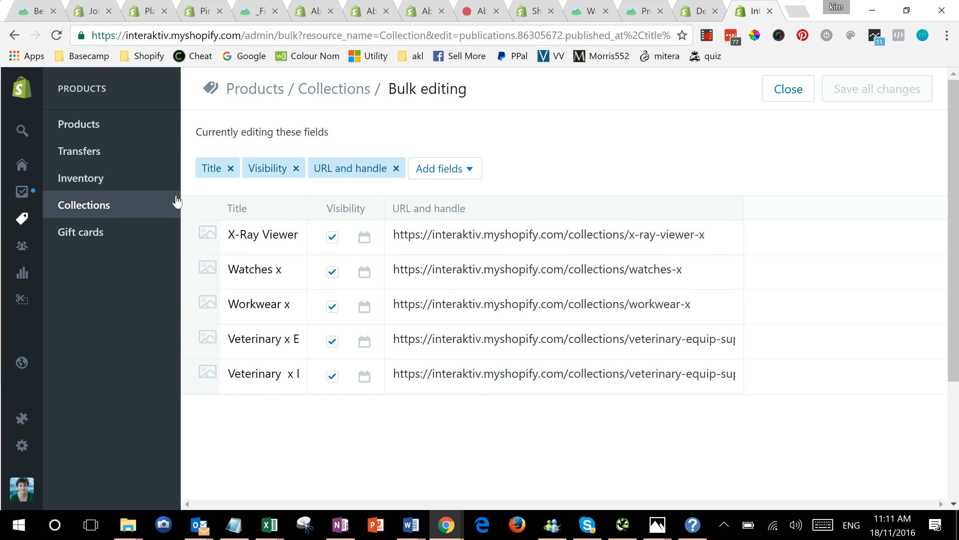
# Step: Start a new collection titled "Veterinary Equip & Supplies (Pulse Oximetry", reusing the existing pulse oximetry collection's title without the x marks
pyautogui.click(90, 210)
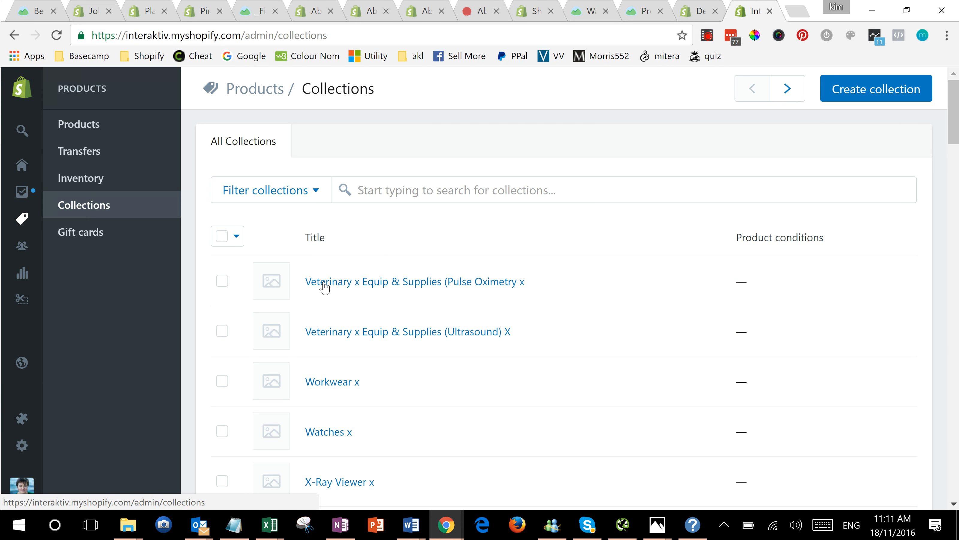
pyautogui.moveTo(546, 285); pyautogui.dragTo(271, 283)
pyautogui.hotkey('ctrl', 'c')
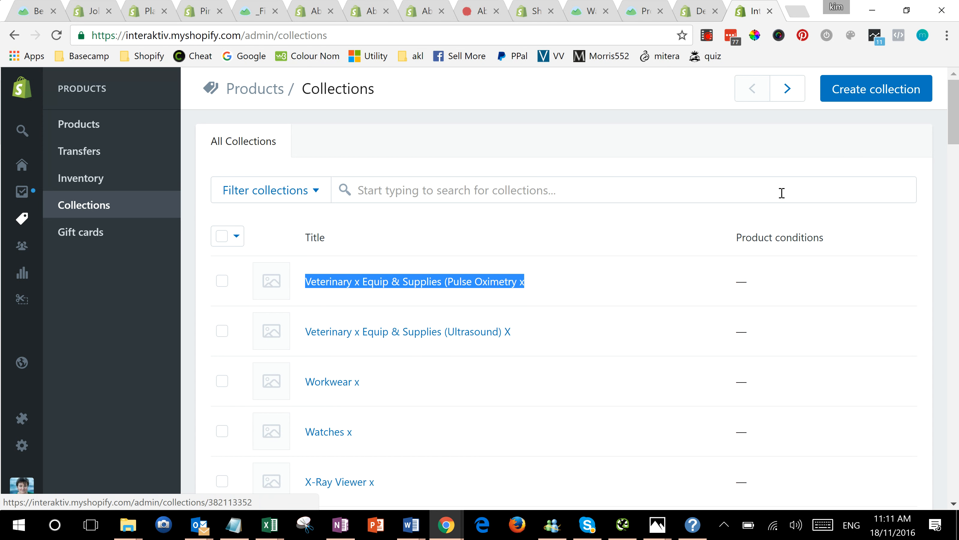
pyautogui.click(867, 91)
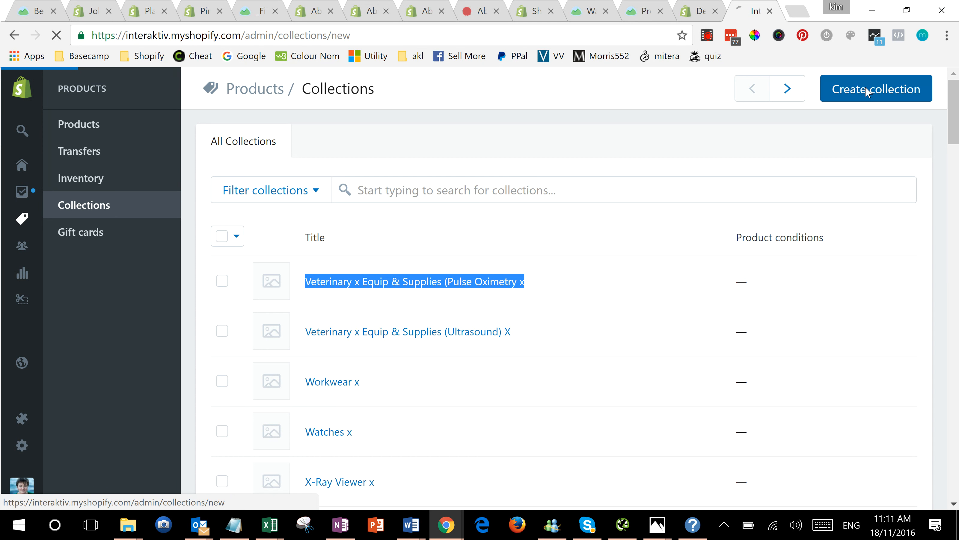
pyautogui.click(459, 166)
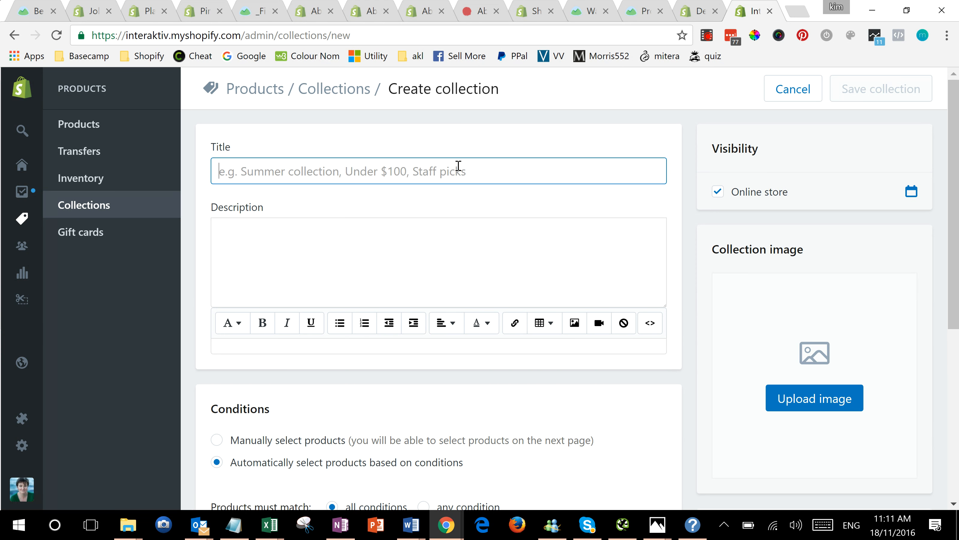
pyautogui.hotkey('ctrl', 'v')
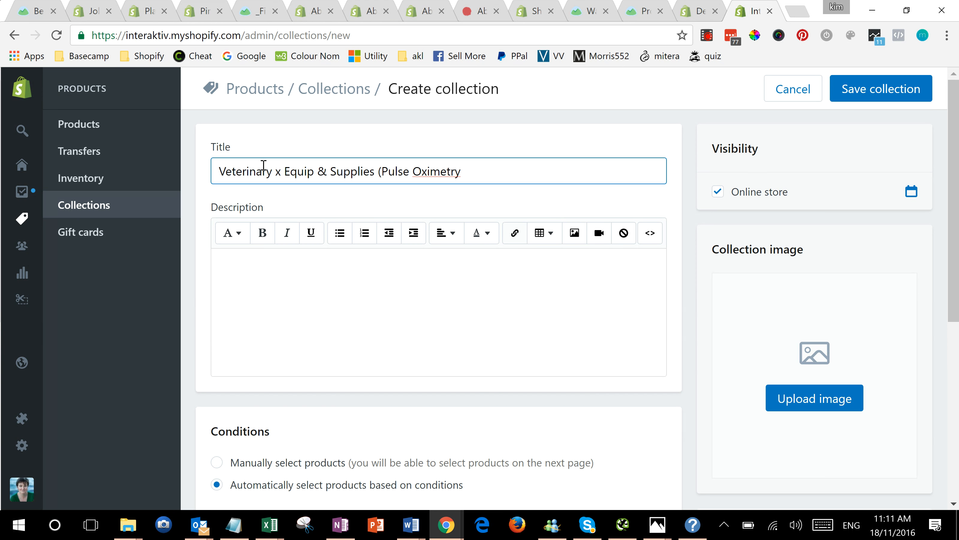
pyautogui.doubleClick(276, 173)
pyautogui.press('BackSpace')
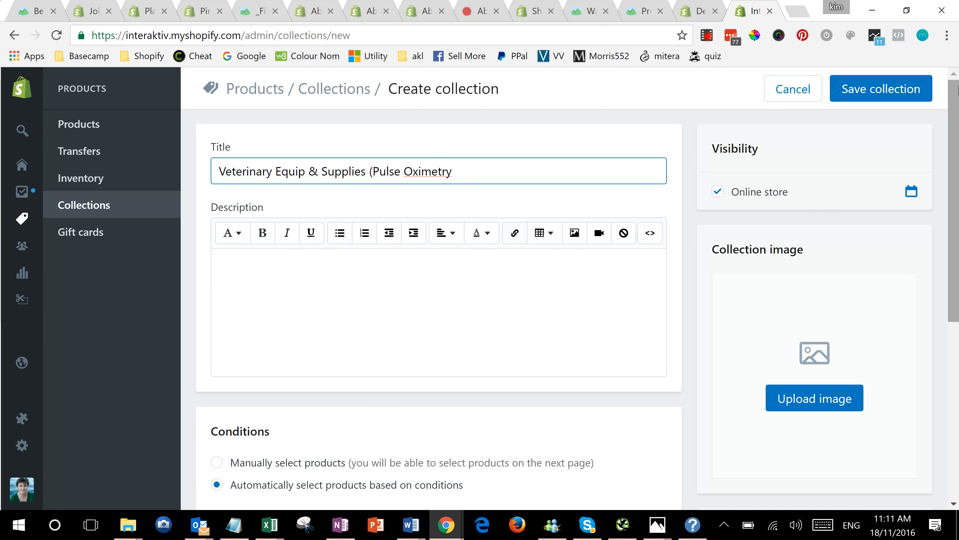
# Step: Set the automatic selection condition so that the product title contains "Veterinary Equip"
pyautogui.scroll(-4, 956, 84)
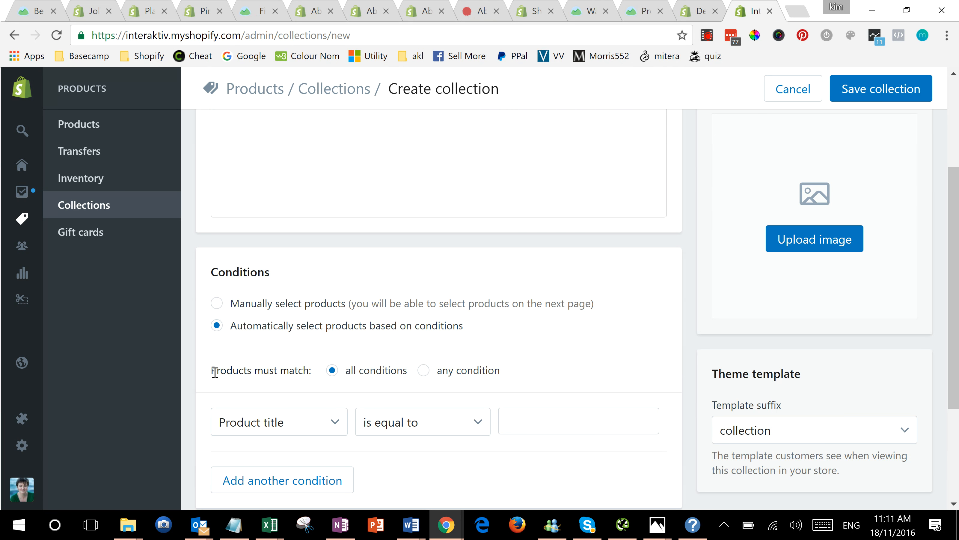
pyautogui.click(596, 423)
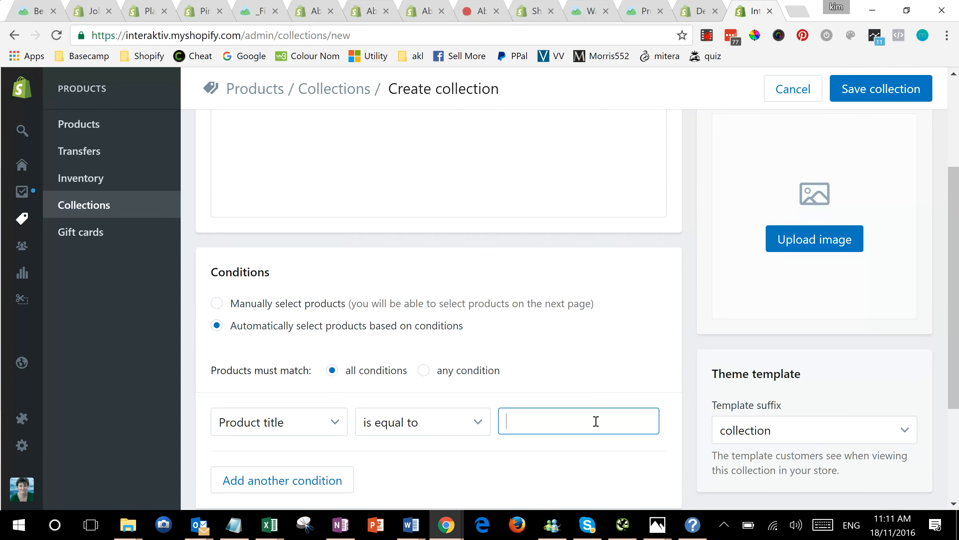
pyautogui.click(433, 429)
pyautogui.click(437, 384)
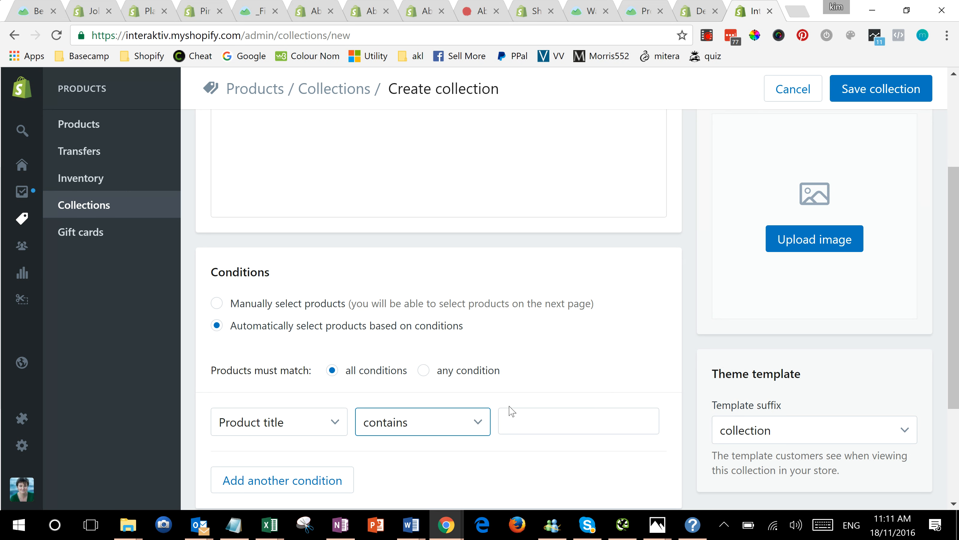
pyautogui.click(552, 423)
pyautogui.hotkey('ctrl', 'v')
pyautogui.press('Home')
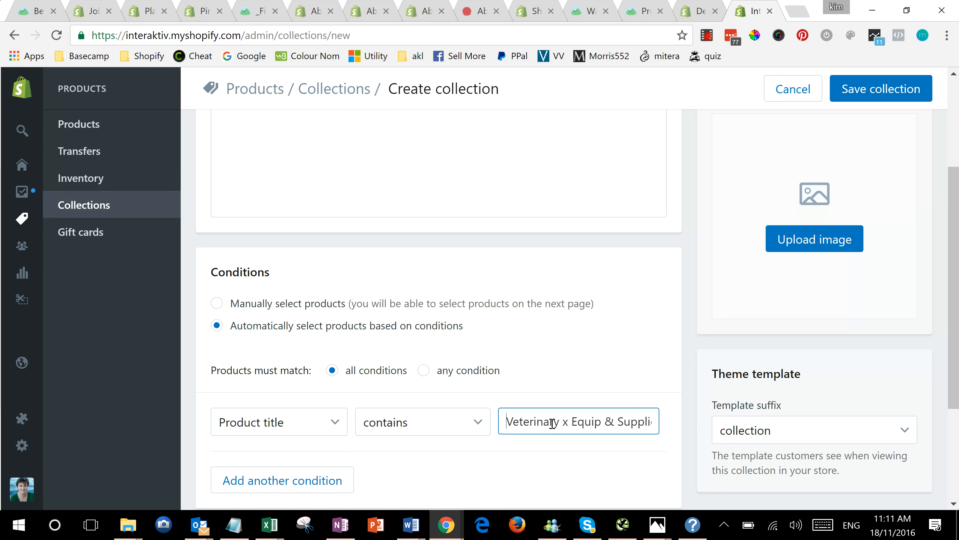
pyautogui.press('BackSpace')
pyautogui.press('BackSpace')
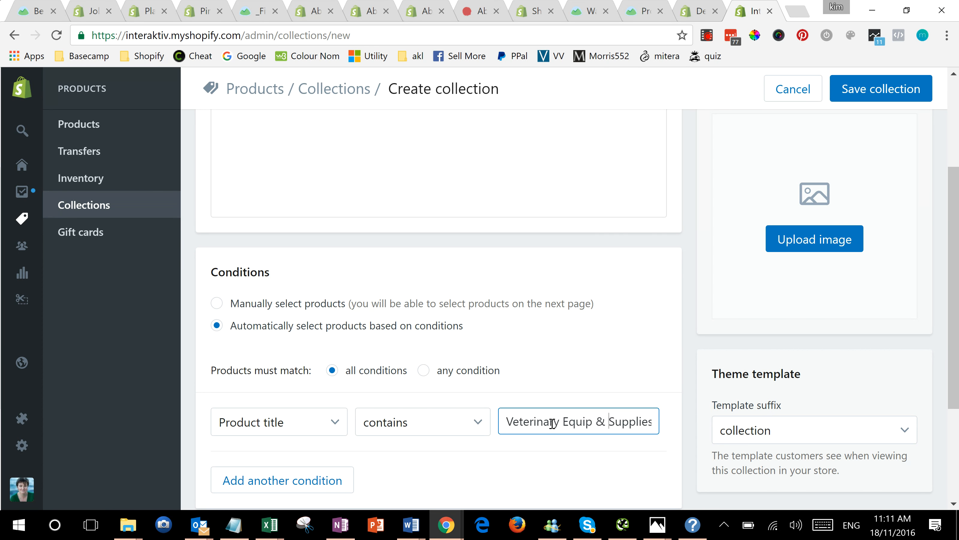
pyautogui.hotkey('ctrl', 'Right')
pyautogui.hotkey('ctrl', 'Left')
pyautogui.hotkey('ctrl', 'a')
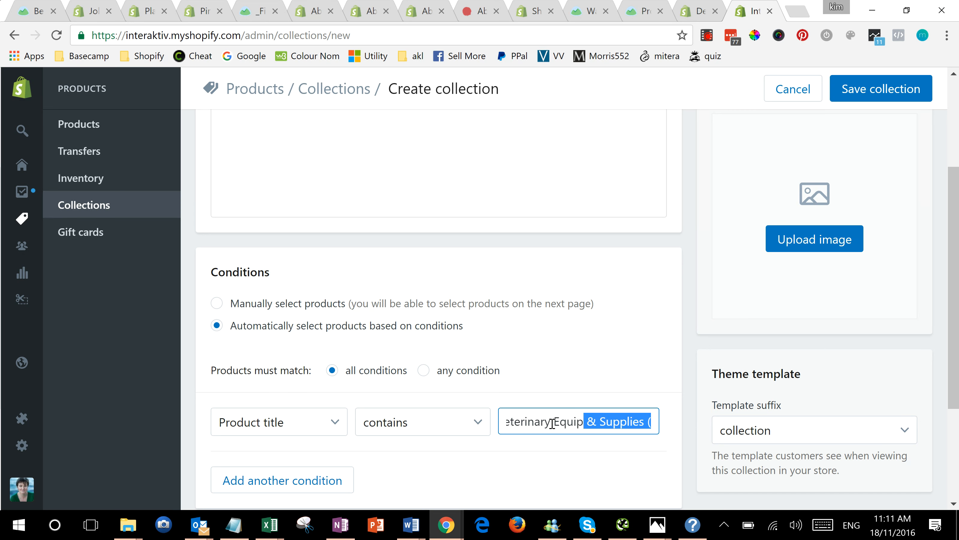
pyautogui.write('Veterinary Equip')
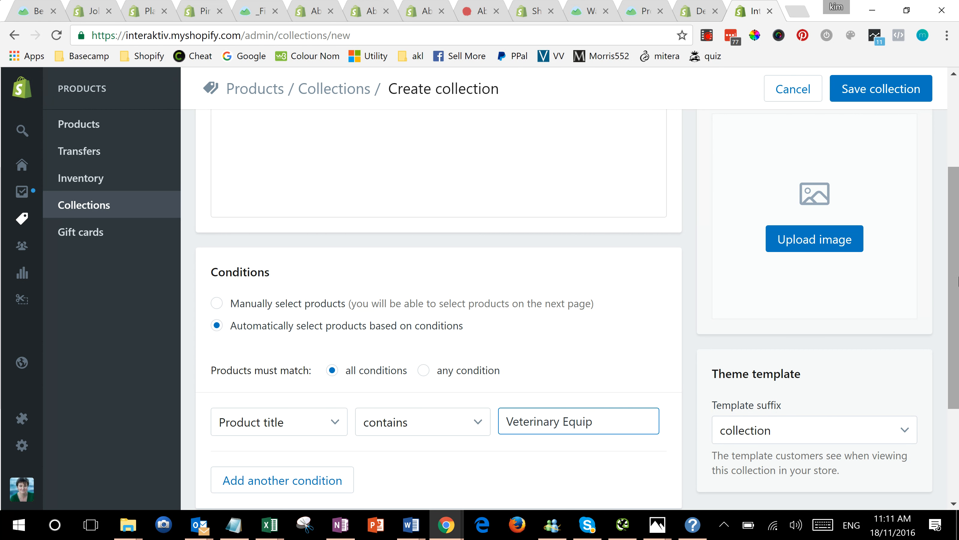
# Step: Open the new collection's website SEO fields and check its URL handle through to the end
pyautogui.scroll(-3, 944, 337)
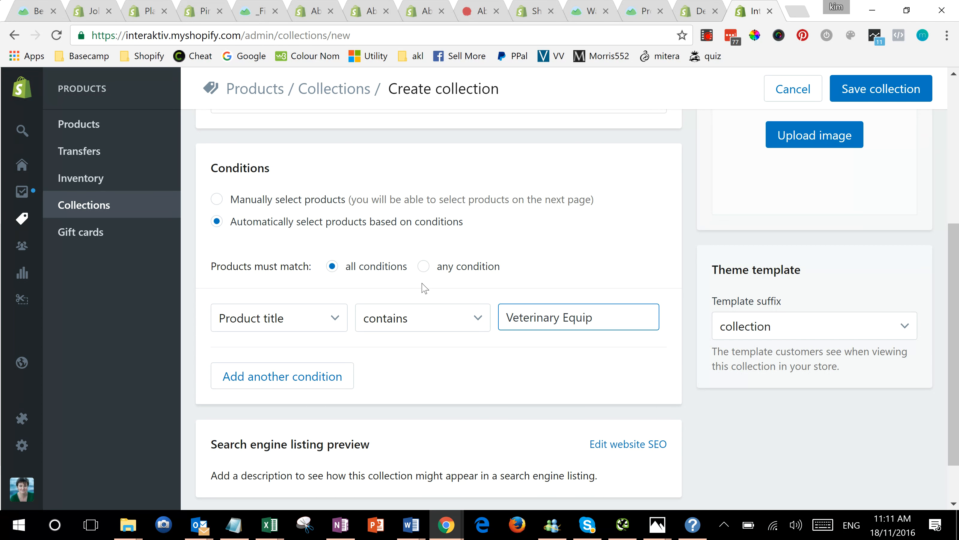
pyautogui.scroll(-2, 958, 286)
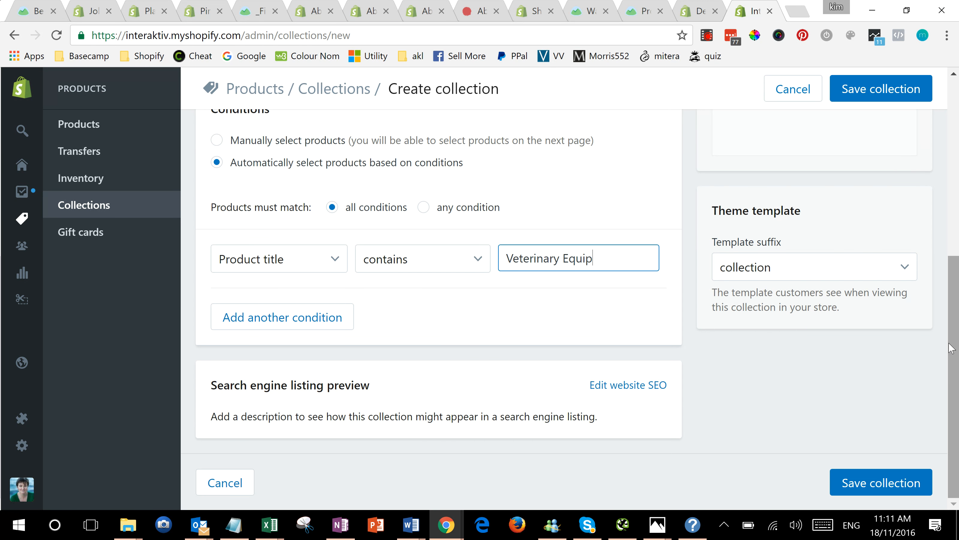
pyautogui.click(652, 385)
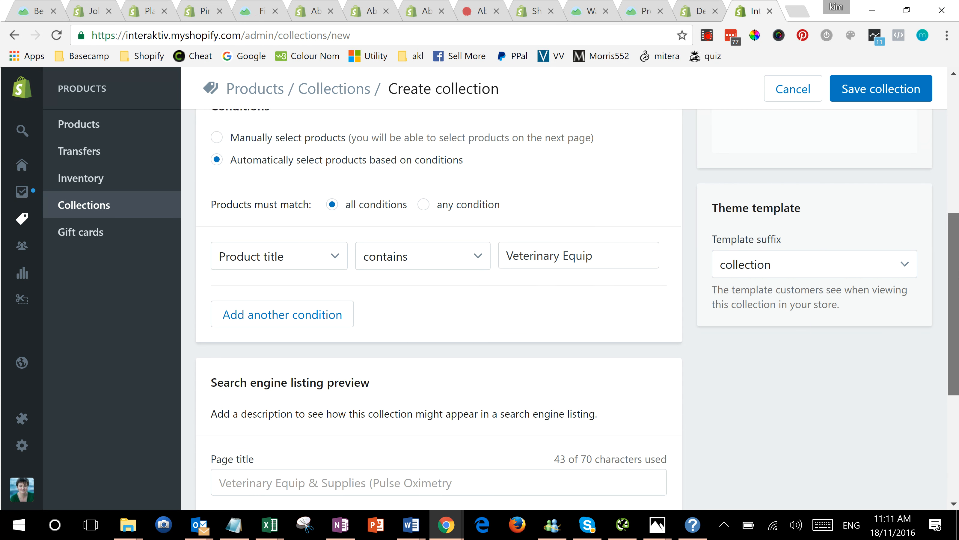
pyautogui.scroll(-5, 957, 382)
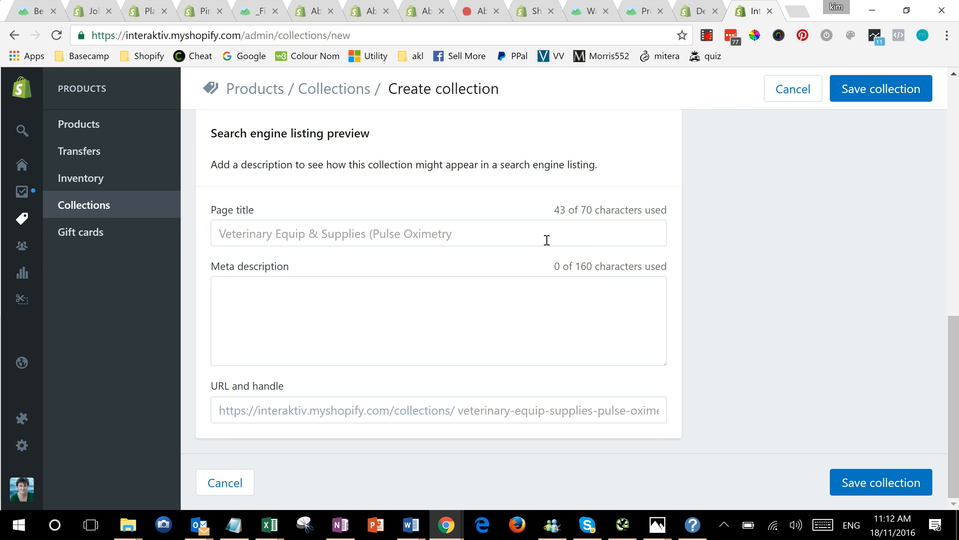
pyautogui.click(603, 409)
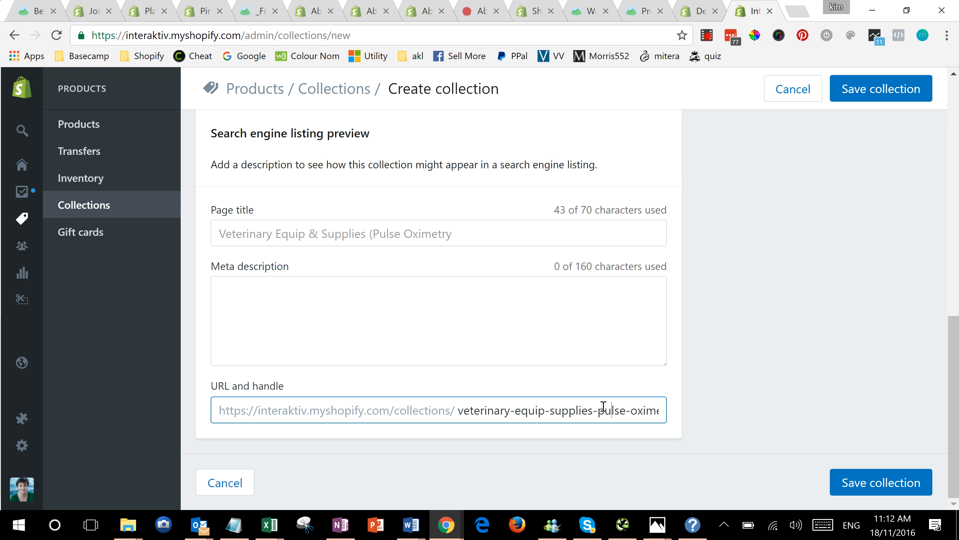
pyautogui.press('Right')
pyautogui.press('Right')
pyautogui.press('Right')
pyautogui.press('Right')
pyautogui.press('Right')
pyautogui.press('Right')
pyautogui.press('Right')
pyautogui.press('Right')
pyautogui.press('Right')
pyautogui.press('Right')
pyautogui.press('Right')
pyautogui.press('Right')
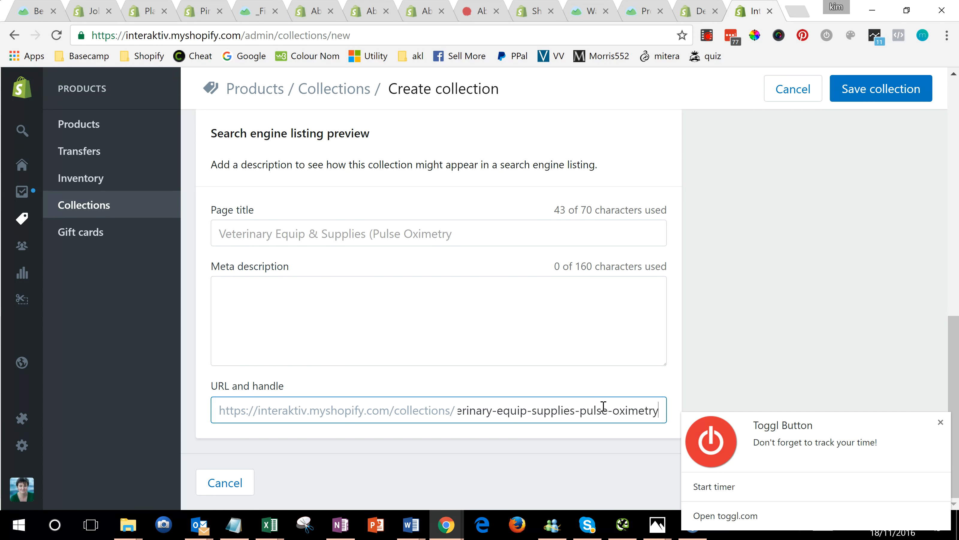
# Step: Set the SEO page title to "Veterinary Equip & Supplies (Pulse Oximetry)"
pyautogui.click(538, 337)
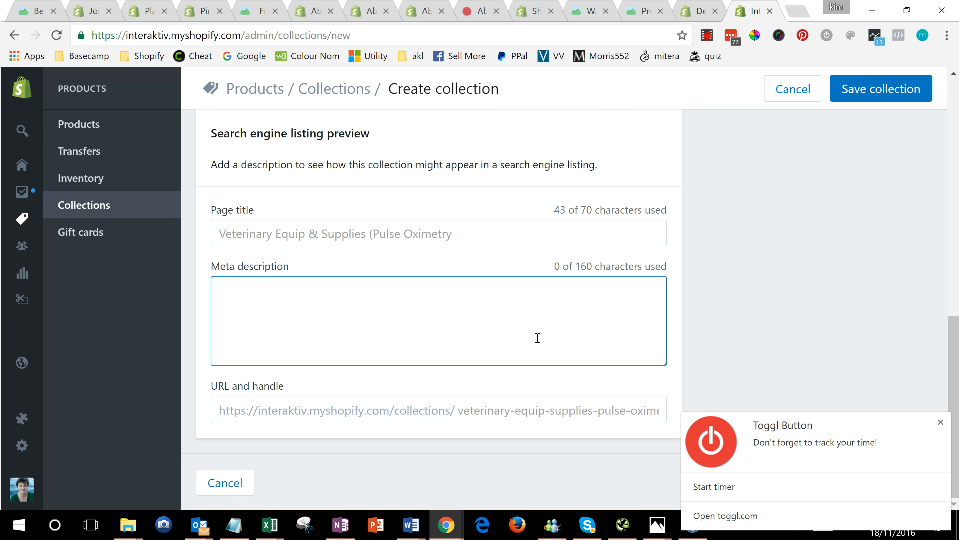
pyautogui.click(486, 240)
pyautogui.write(')')
pyautogui.click(920, 200)
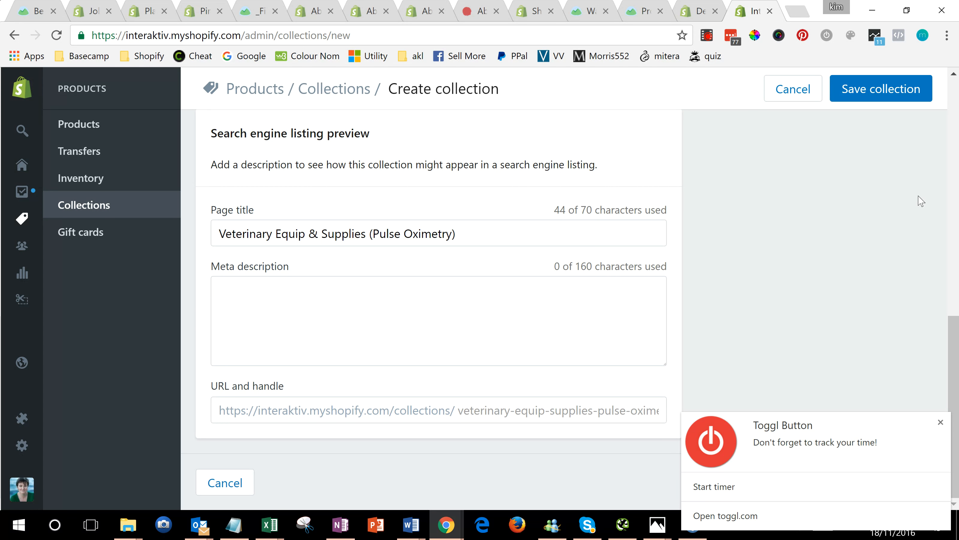
# Step: Complete the collection title with the closing parenthesis as "Veterinary Equip & Supplies (Pulse Oximetry)" and save the collection
pyautogui.scroll(6, 920, 201)
pyautogui.scroll(3, 958, 148)
pyautogui.click(540, 160)
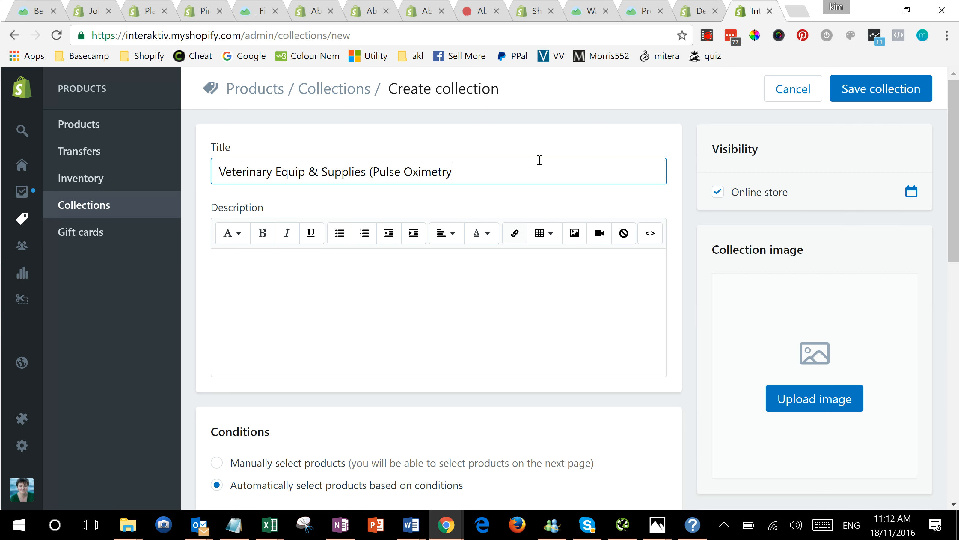
pyautogui.click(854, 91)
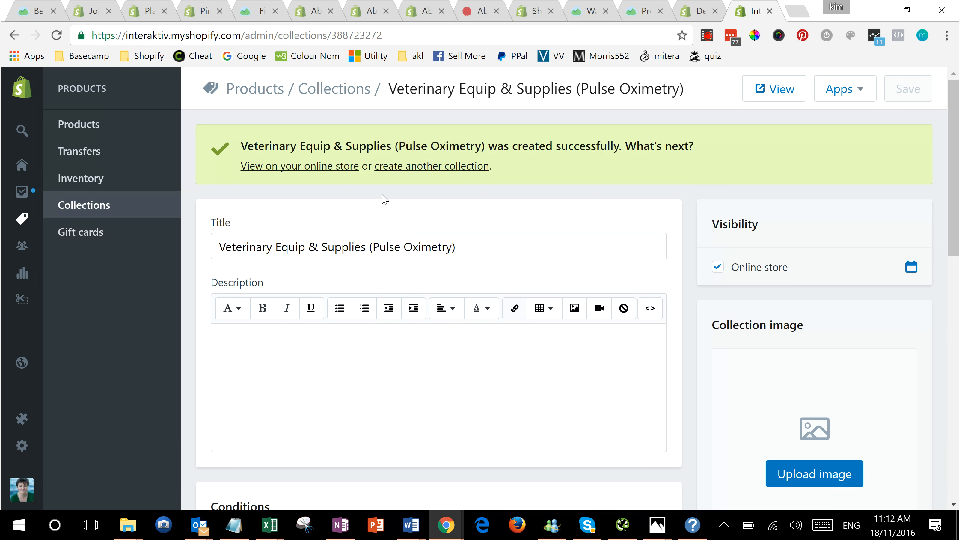
# Step: Open the online store's navigation menus and search them for "pulse"
pyautogui.moveTo(41, 316)
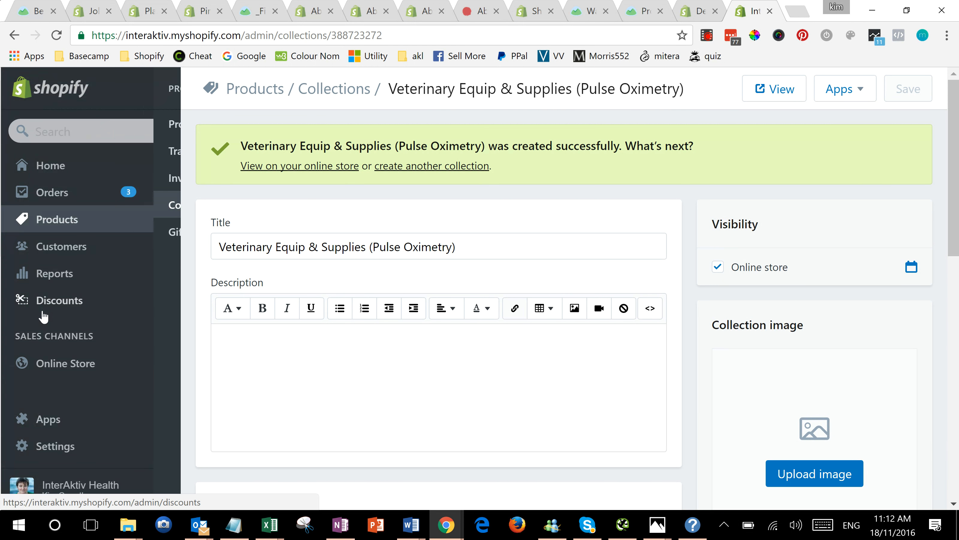
pyautogui.click(57, 368)
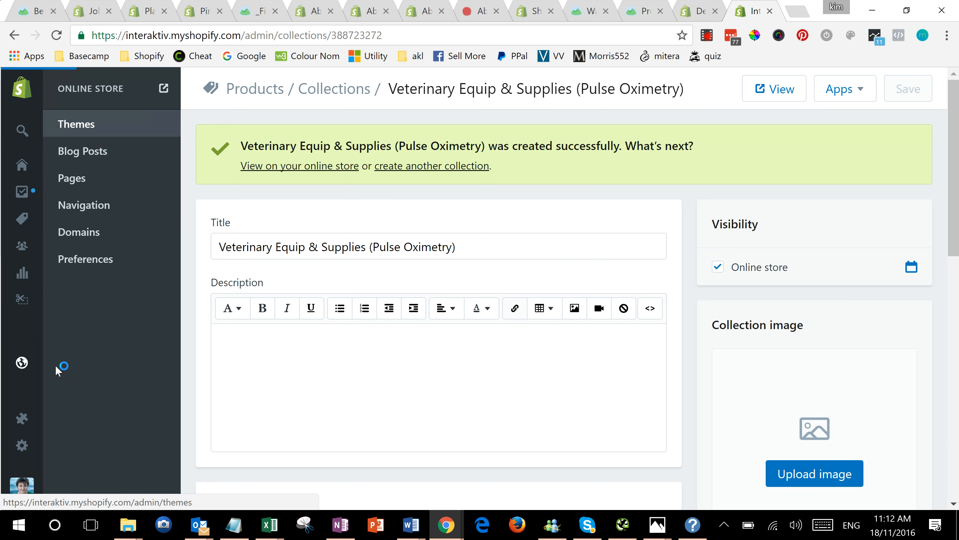
pyautogui.click(92, 211)
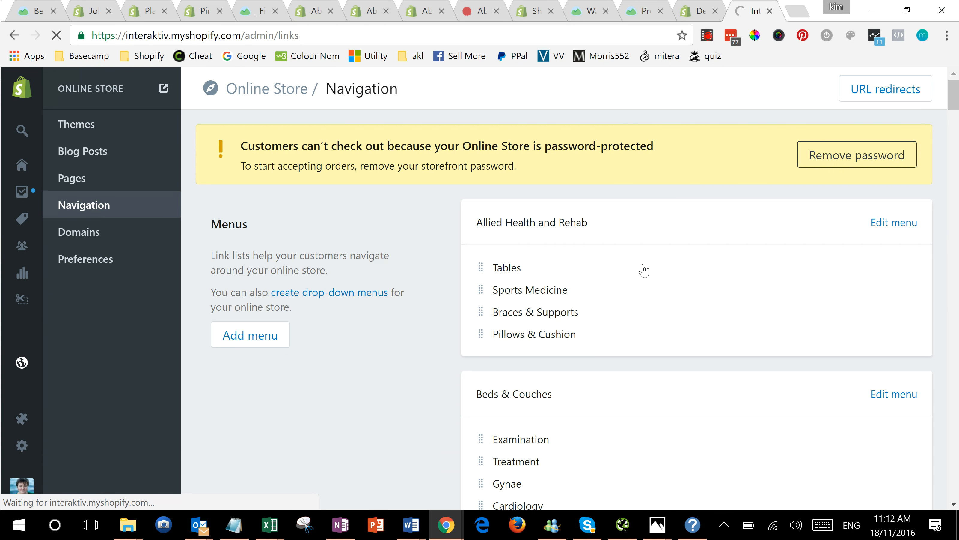
pyautogui.hotkey('ctrl', 'f')
pyautogui.write('pulse')
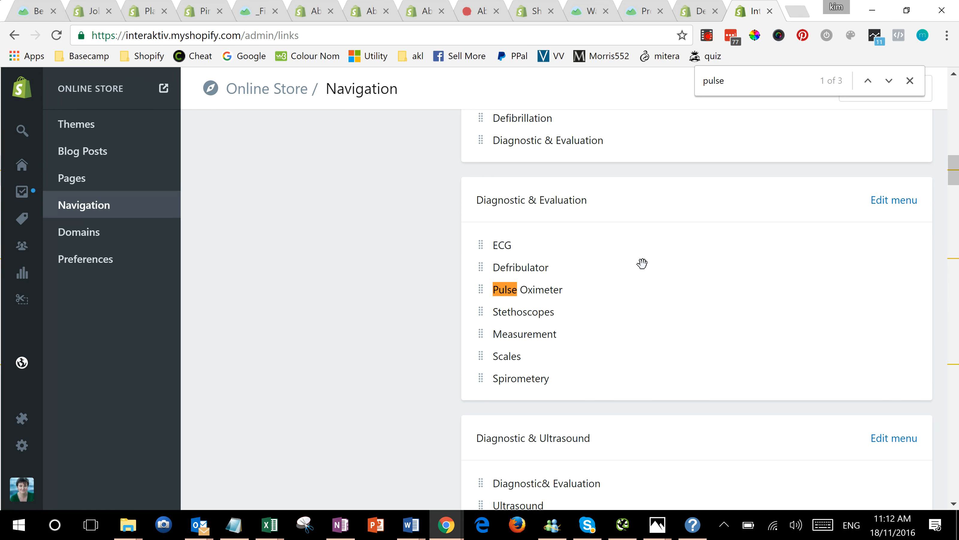
pyautogui.press('Return')
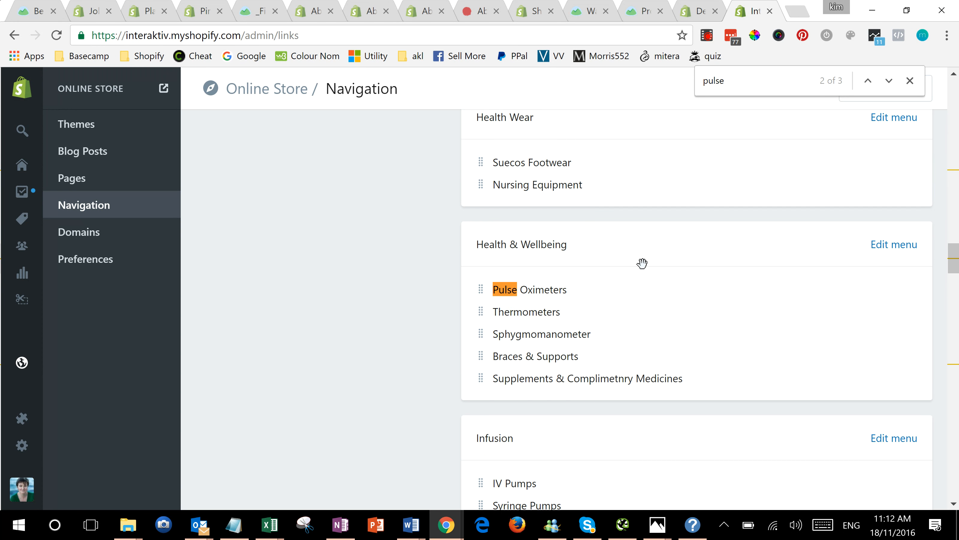
pyautogui.press('Return')
pyautogui.press('Return')
pyautogui.press('Return')
pyautogui.press('Return')
pyautogui.press('Return')
pyautogui.press('Return')
pyautogui.press('Return')
# Step: Search the navigation page for "vet" and open the Main menu containing Veterinary Equip & Supplies for editing
pyautogui.hotkey('ctrl', 'a')
pyautogui.write('vet')
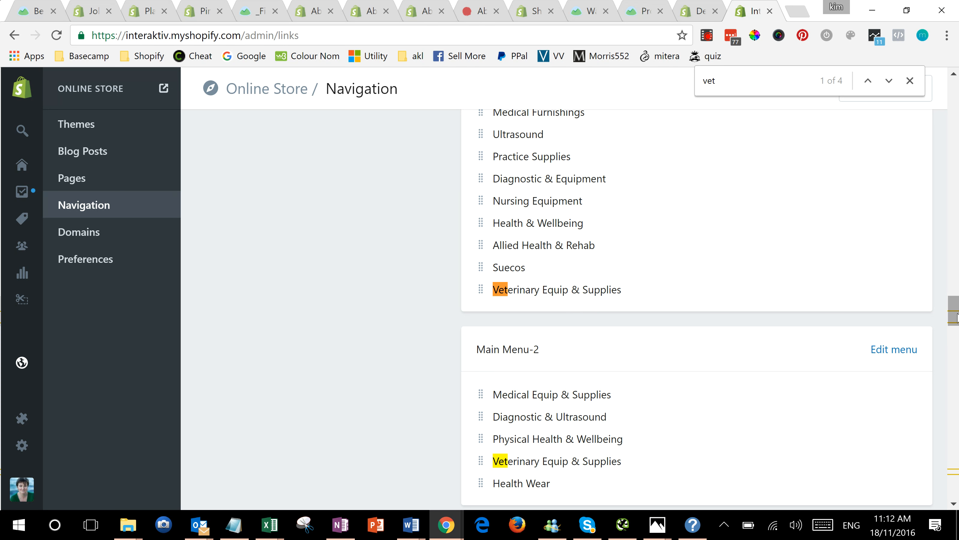
pyautogui.scroll(3, 928, 295)
pyautogui.click(913, 228)
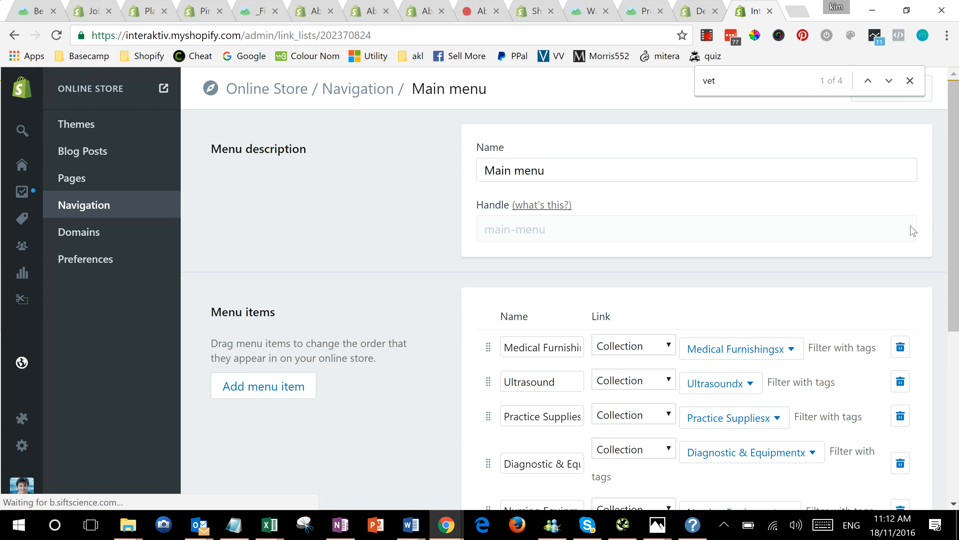
# Step: Search the Veterinary Equip menu item's collection choices for "veterin", keep its existing link, and save the menu
pyautogui.scroll(-2, 958, 313)
pyautogui.scroll(-5, 958, 313)
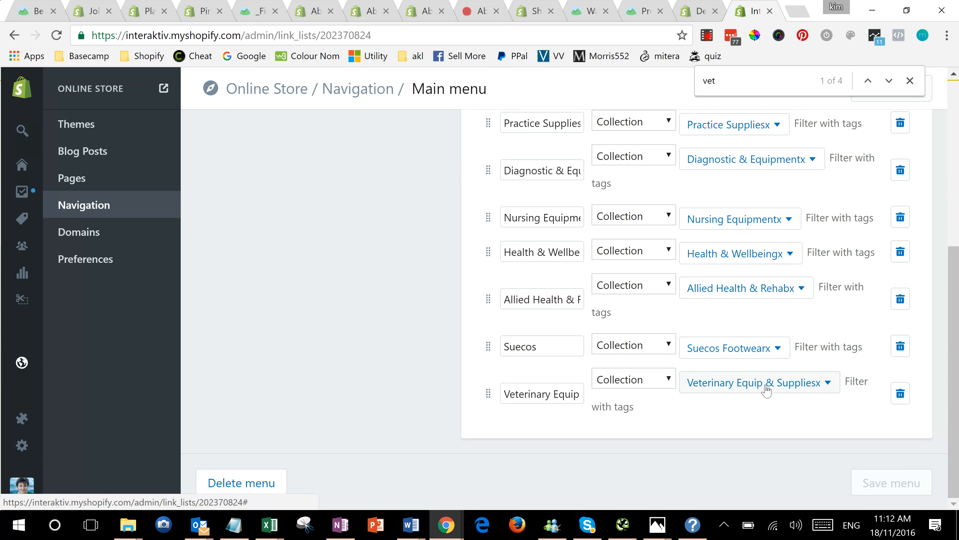
pyautogui.click(828, 389)
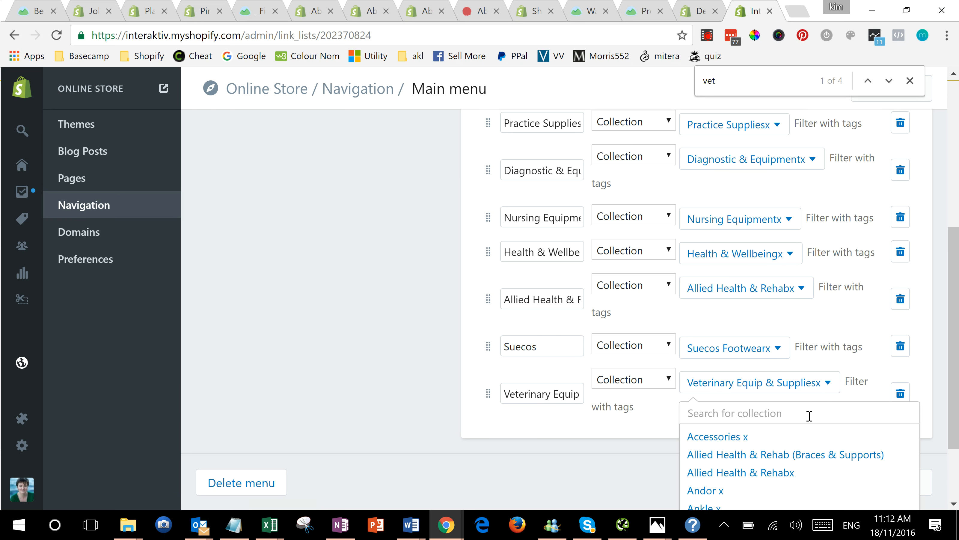
pyautogui.write('vet')
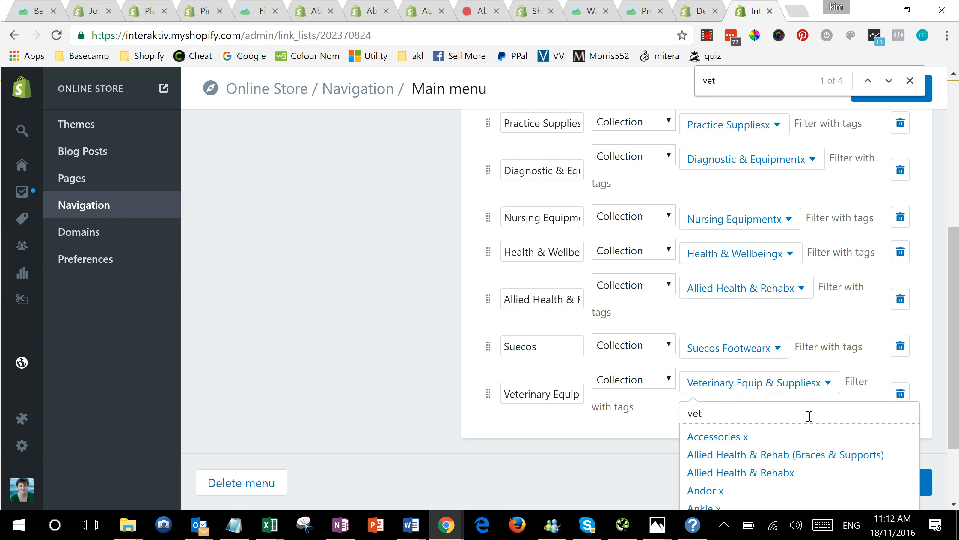
pyautogui.write('erin')
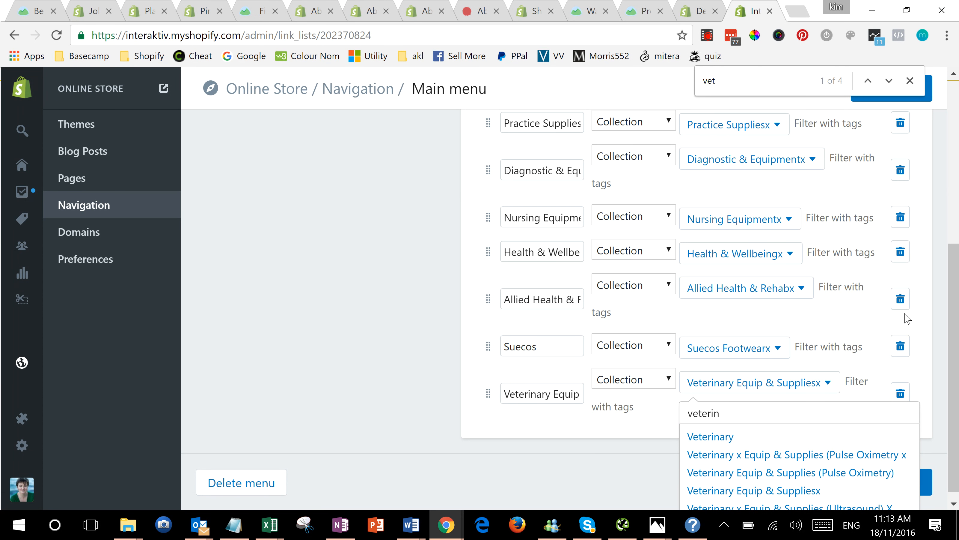
pyautogui.click(402, 288)
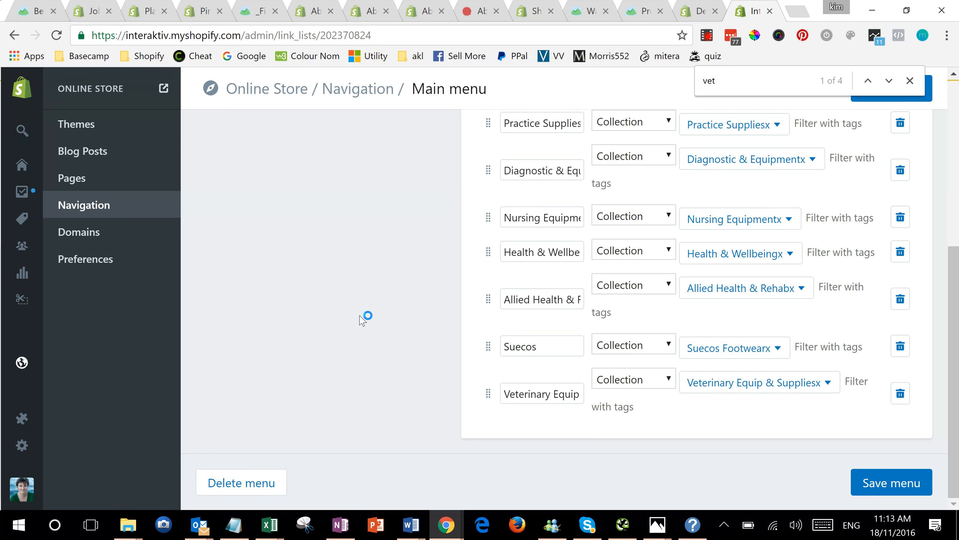
pyautogui.click(869, 491)
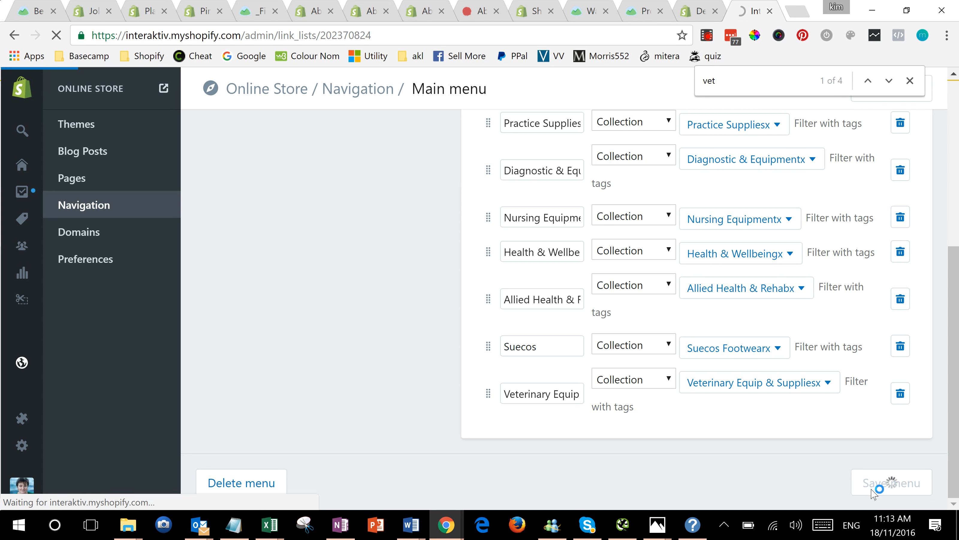